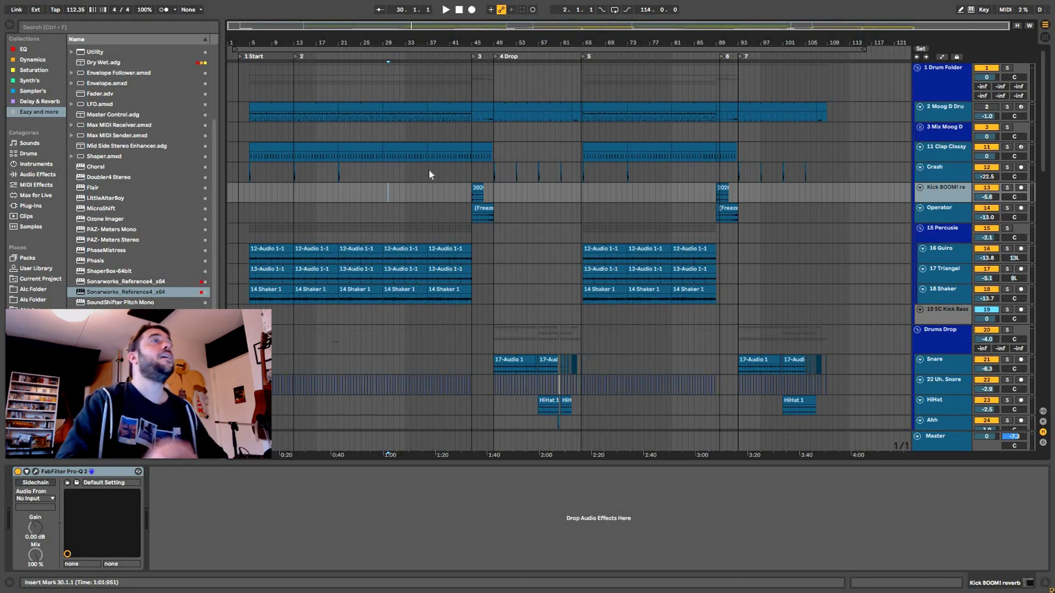
Step: Place the insert marker at bar 3 on the Kick BOOM! reverb track
{"action": "left_click", "coordinate": [238, 59]}
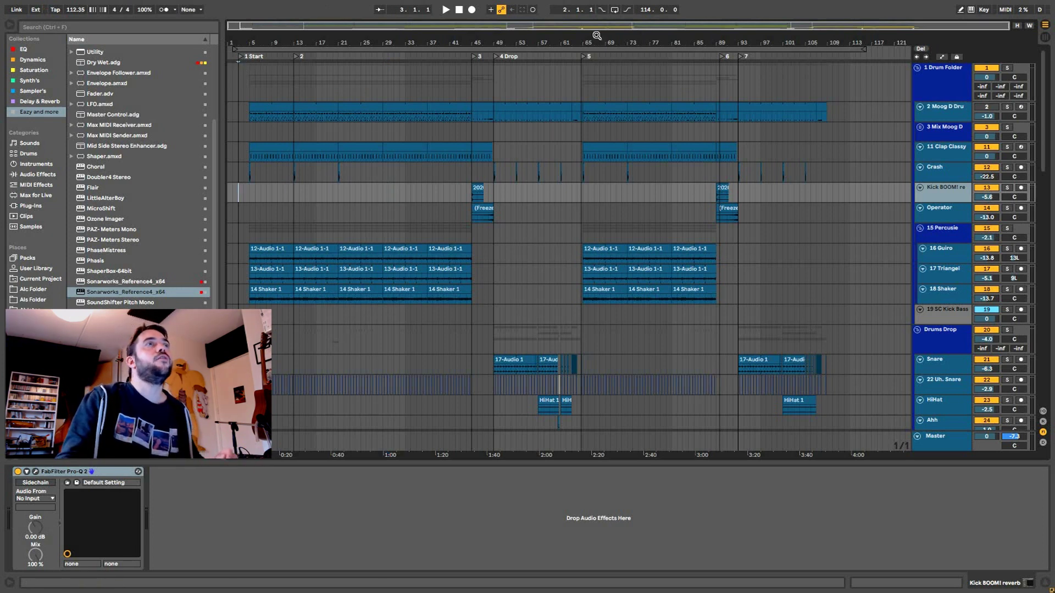
{"action": "mouse_move", "coordinate": [587, 41]}
{"action": "left_mouse_down"}
{"action": "mouse_move", "coordinate": [588, 83]}
{"action": "mouse_move", "coordinate": [581, 44]}
{"action": "left_mouse_up"}
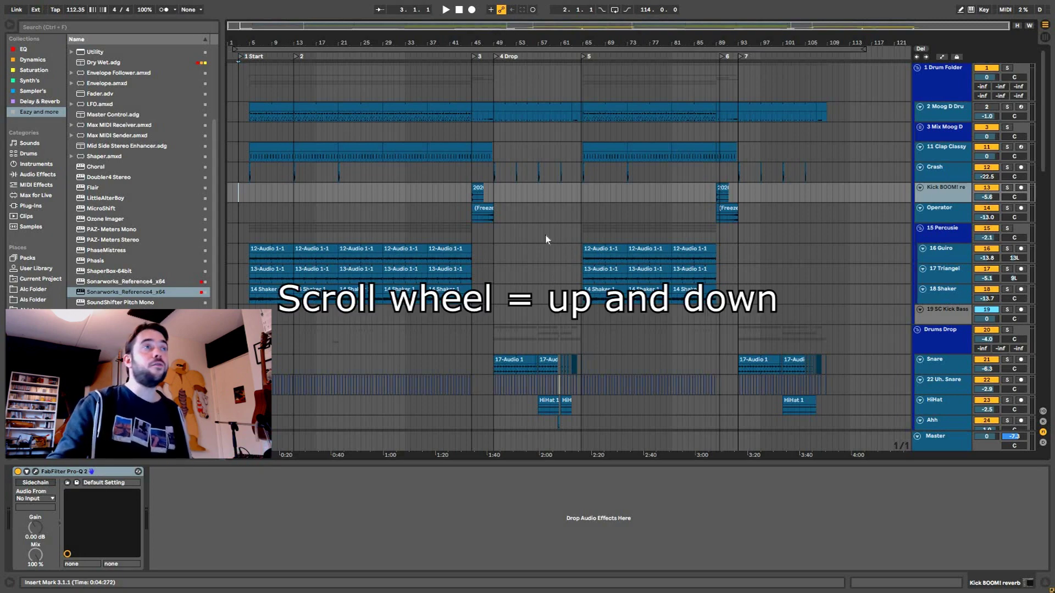
Step: Look through the arrangement's tracks from the Drum Folder down to the scratch and Group Go! tracks and back
{"action": "scroll", "coordinate": [546, 242], "scroll_direction": "down", "scroll_amount": 3}
{"action": "scroll", "coordinate": [546, 242], "scroll_direction": "down", "scroll_amount": 10}
{"action": "scroll", "coordinate": [547, 238], "scroll_direction": "up", "scroll_amount": 12}
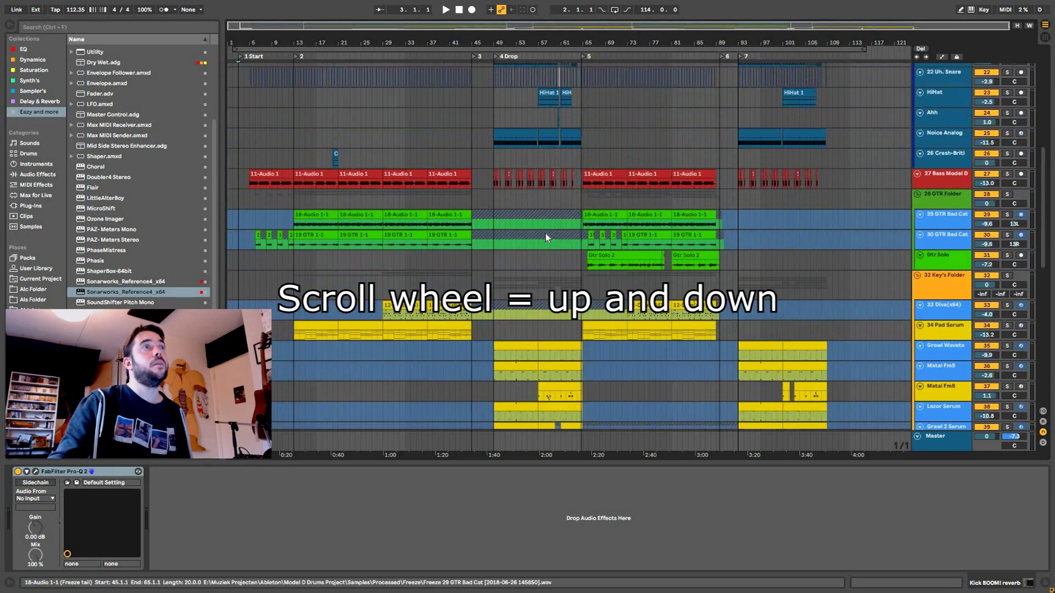
{"action": "scroll", "coordinate": [547, 238], "scroll_direction": "up", "scroll_amount": 1}
{"action": "scroll", "coordinate": [546, 243], "scroll_direction": "down", "scroll_amount": 8}
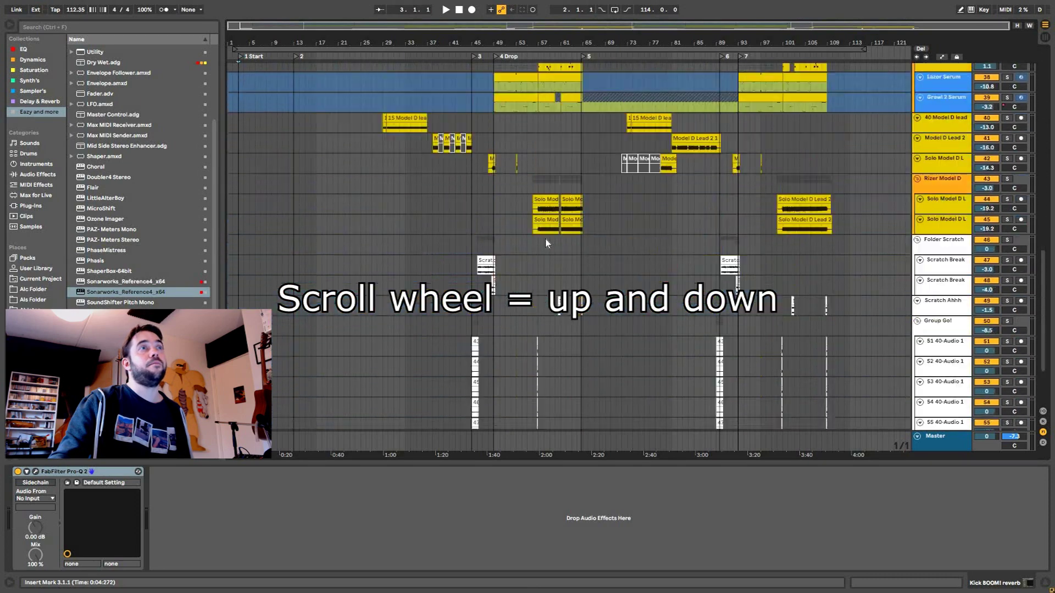
{"action": "scroll", "coordinate": [549, 250], "scroll_direction": "up", "scroll_amount": 9}
{"action": "scroll", "coordinate": [526, 287], "scroll_direction": "up", "scroll_amount": 10}
Step: Examine the timeline closely around bar 54 and around bar 101, returning to the full song overview
{"action": "scroll", "coordinate": [529, 294], "scroll_direction": "down", "scroll_amount": 10}
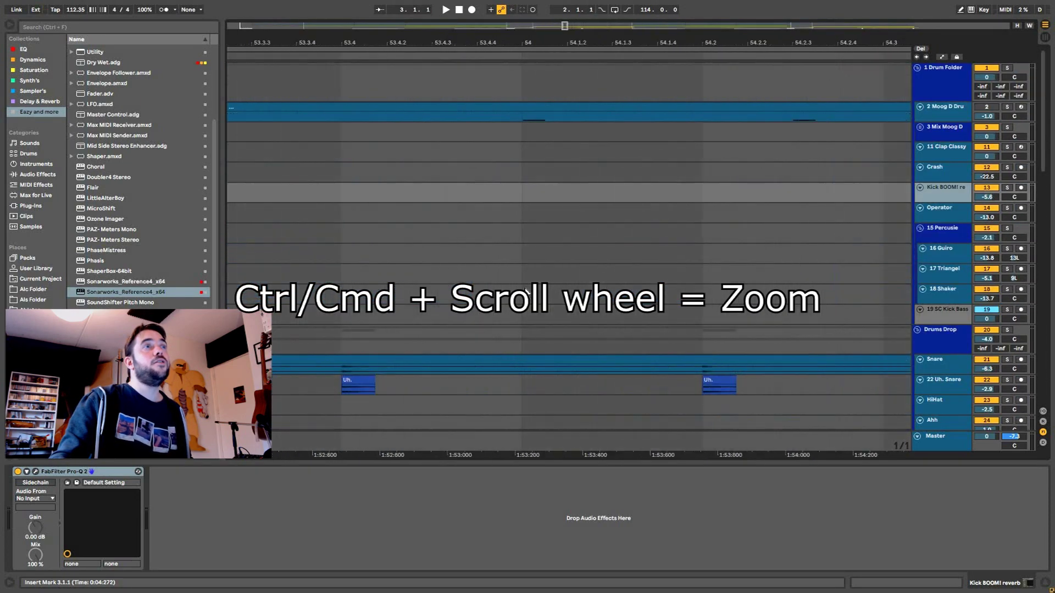
{"action": "scroll", "coordinate": [527, 289], "scroll_direction": "down", "scroll_amount": 4}
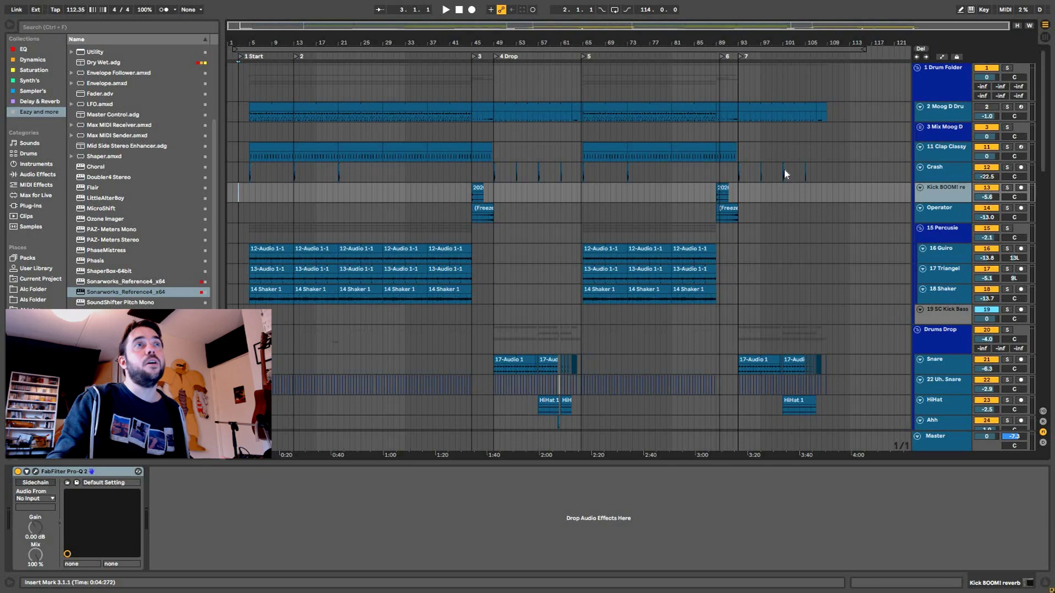
{"action": "scroll", "coordinate": [786, 170], "scroll_direction": "up", "scroll_amount": 15}
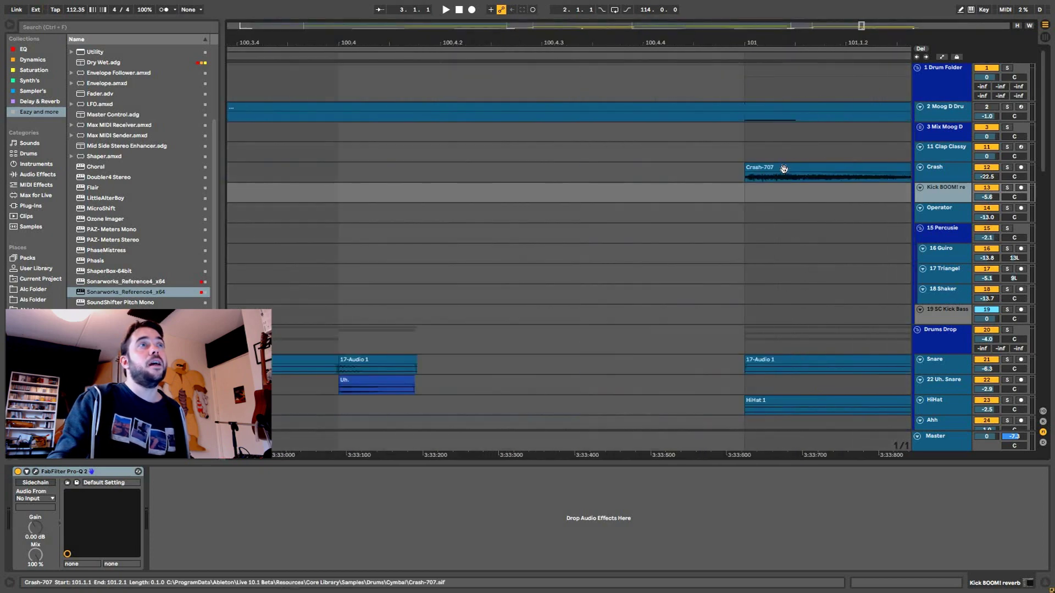
{"action": "scroll", "coordinate": [784, 169], "scroll_direction": "down", "scroll_amount": 15}
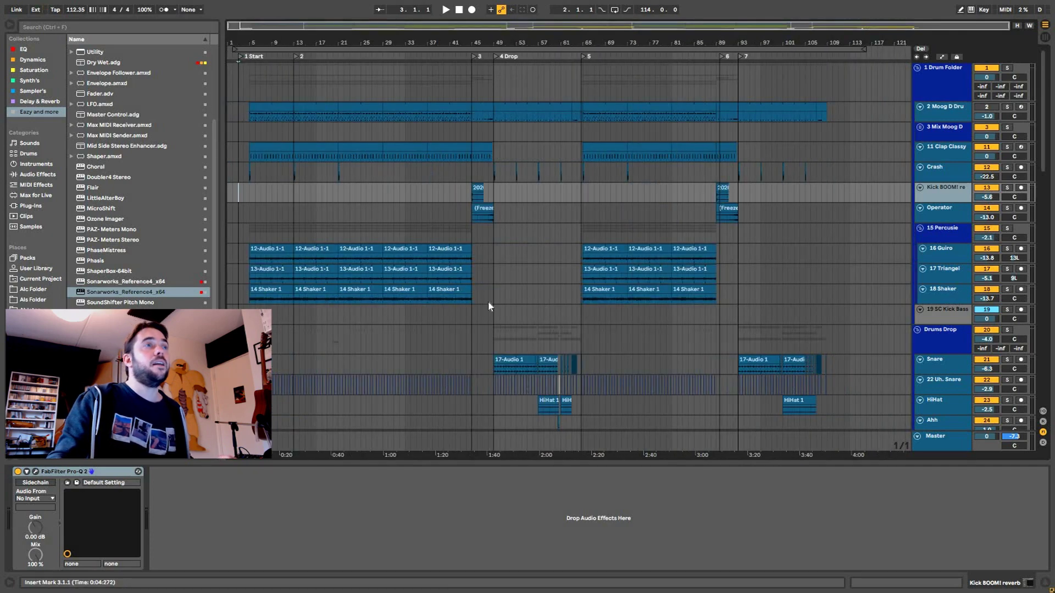
Step: Examine the Scratch Break and Group Go! clips around bars 44 to 50 at close zoom
{"action": "scroll", "coordinate": [489, 306], "scroll_direction": "down", "scroll_amount": 10}
{"action": "scroll", "coordinate": [488, 233], "scroll_direction": "up", "scroll_amount": 12}
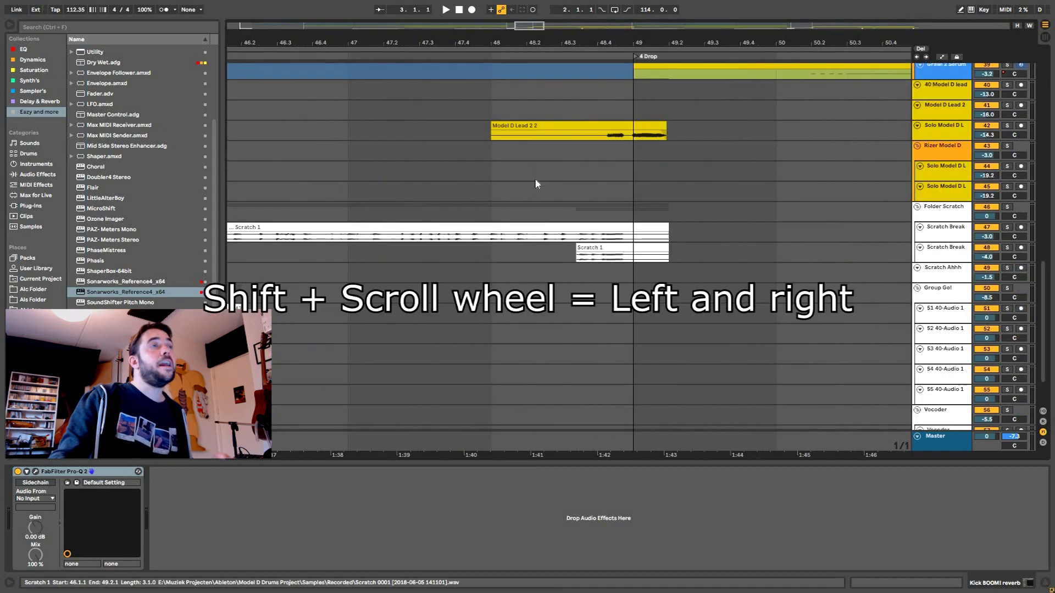
{"action": "scroll", "coordinate": [529, 204], "scroll_direction": "left", "scroll_amount": 10}
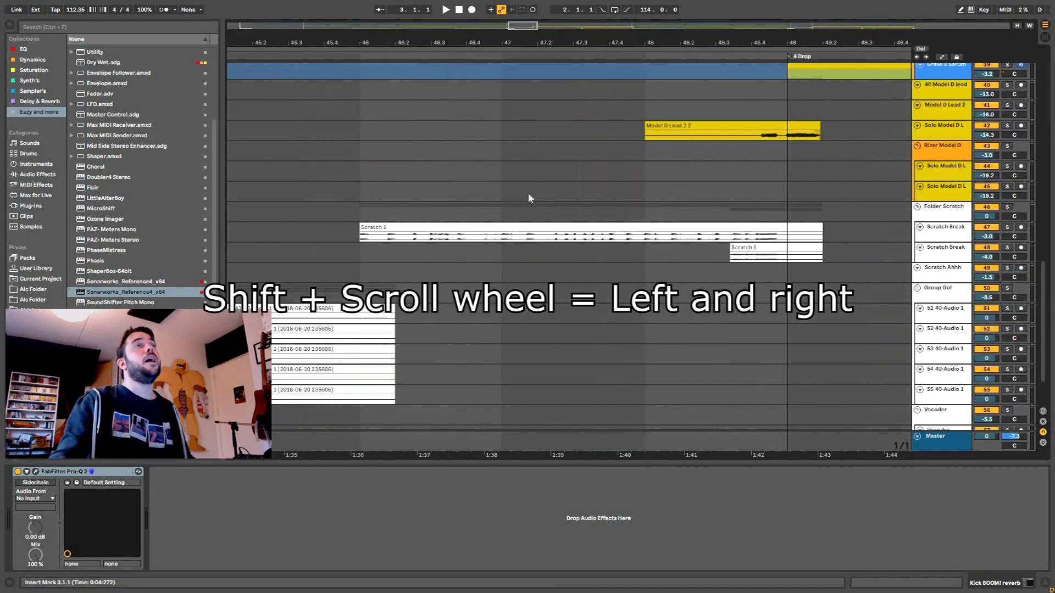
{"action": "scroll", "coordinate": [529, 204], "scroll_direction": "right", "scroll_amount": 12}
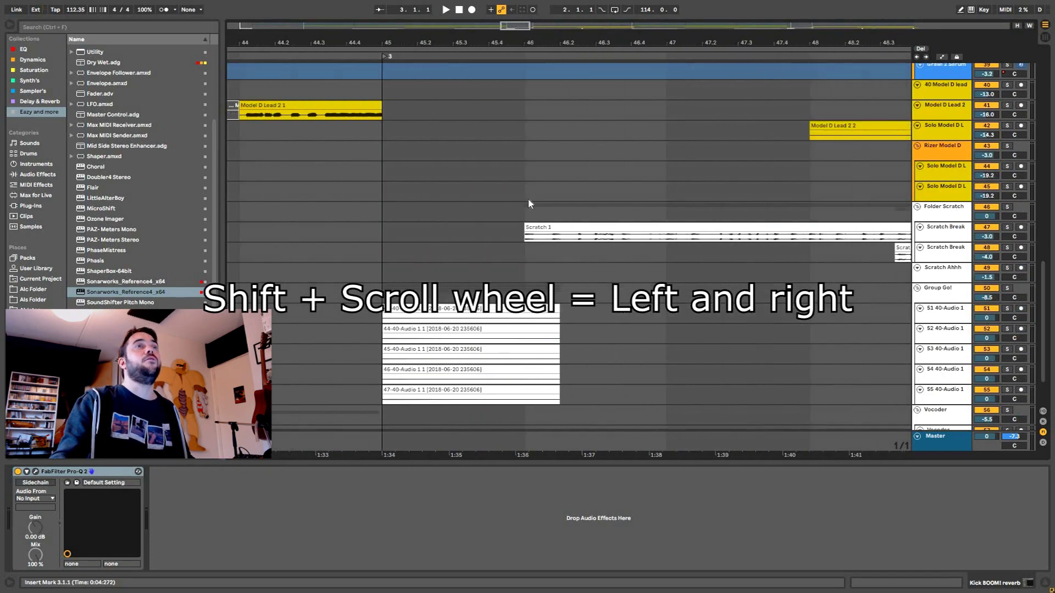
Step: Place the insert marker at bar 51 on track 51 and enlarge the height of the upper Scratch Break track
{"action": "left_click", "coordinate": [668, 313]}
{"action": "scroll", "coordinate": [668, 313], "scroll_direction": "down", "scroll_amount": 5}
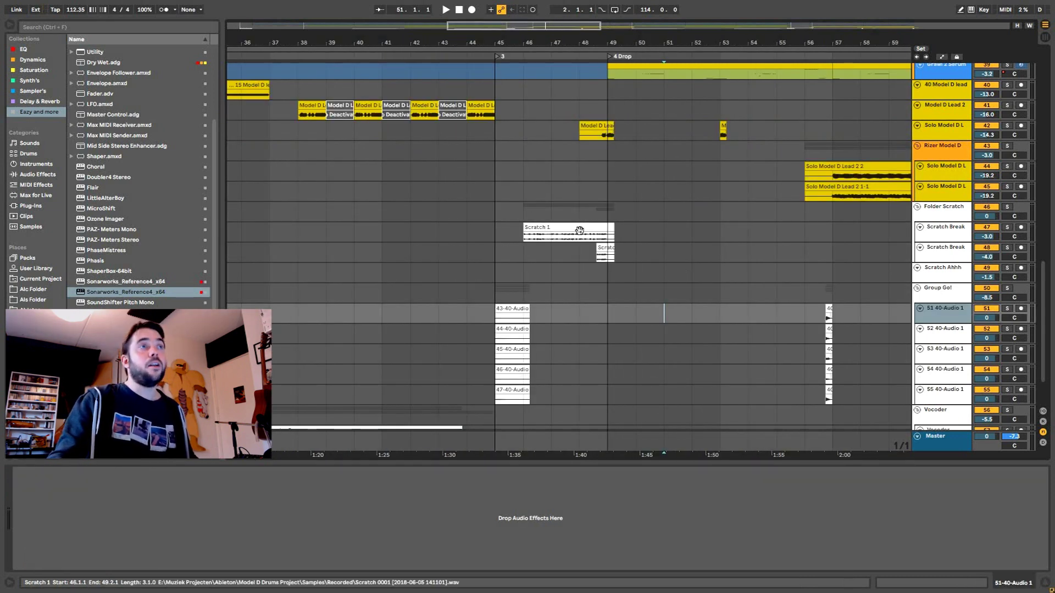
{"action": "scroll", "coordinate": [581, 235], "scroll_direction": "up", "scroll_amount": 10, "text": "alt"}
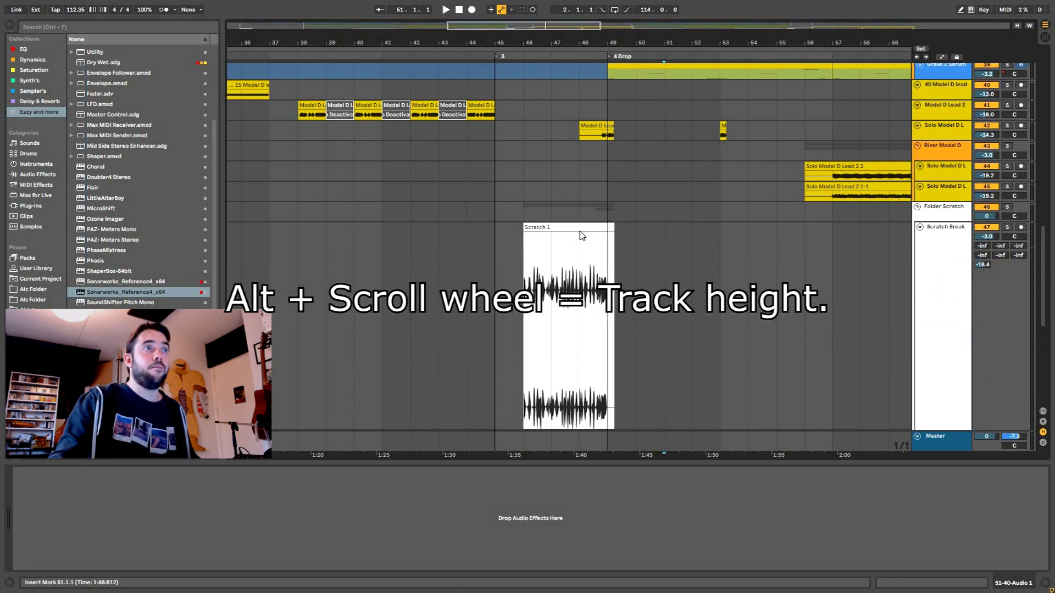
Step: Select bars 56 to 65 on both Solo Model D Lead tracks and zoom the arrangement to that selection
{"action": "scroll", "coordinate": [582, 233], "scroll_direction": "up", "scroll_amount": 5}
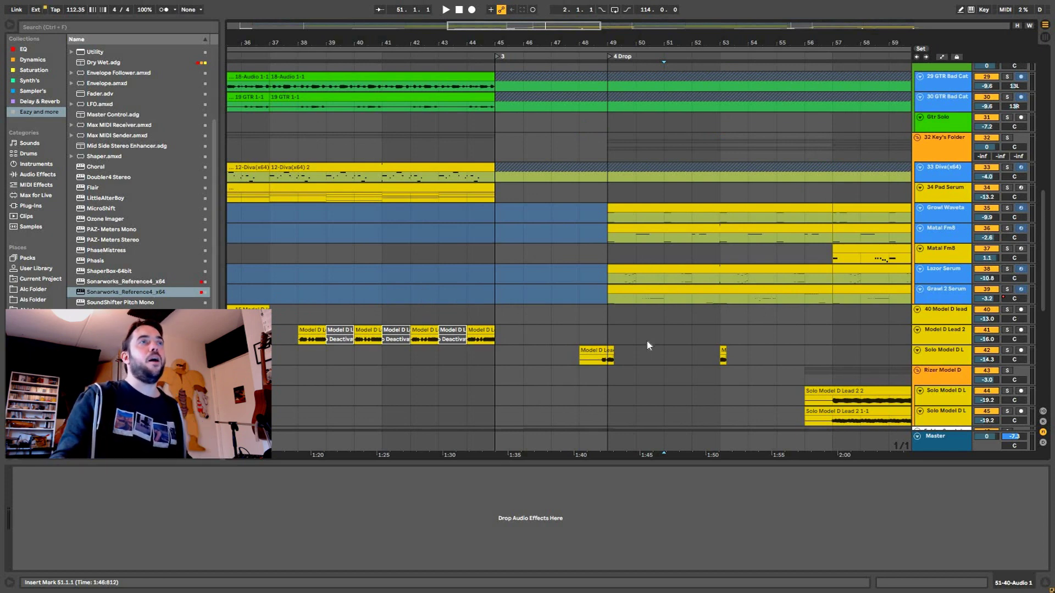
{"action": "scroll", "coordinate": [647, 344], "scroll_direction": "down", "scroll_amount": 5}
{"action": "scroll", "coordinate": [632, 346], "scroll_direction": "down", "scroll_amount": 2}
{"action": "left_click", "coordinate": [585, 349]}
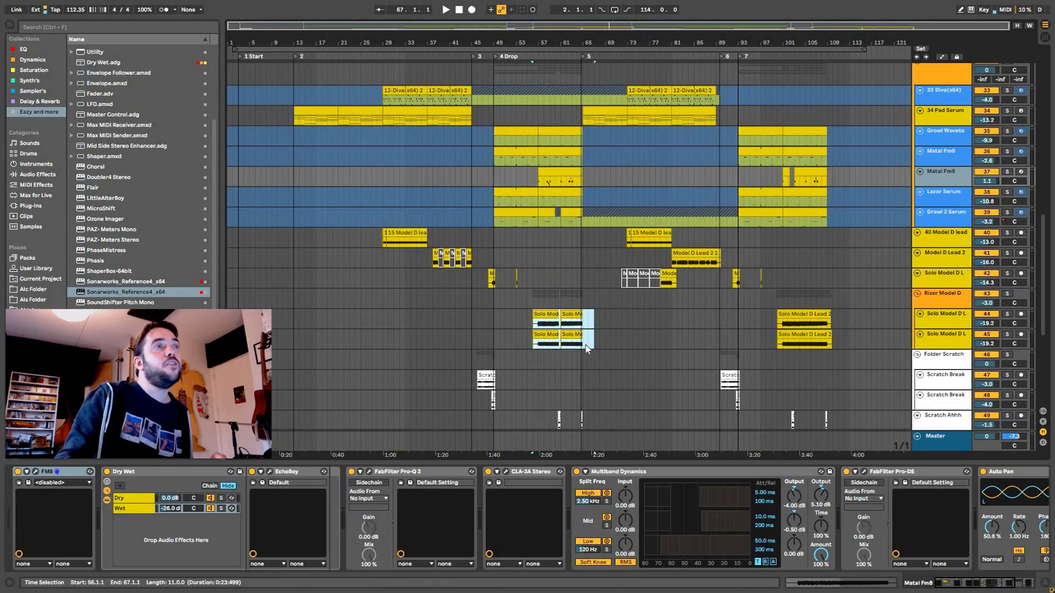
{"action": "left_click", "coordinate": [584, 350]}
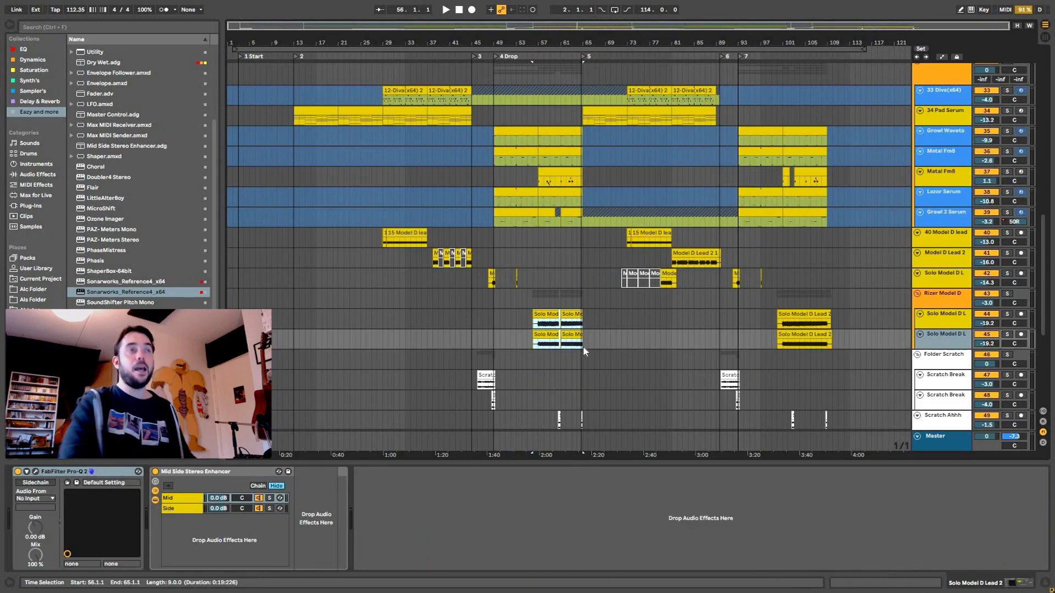
{"action": "key", "text": "z"}
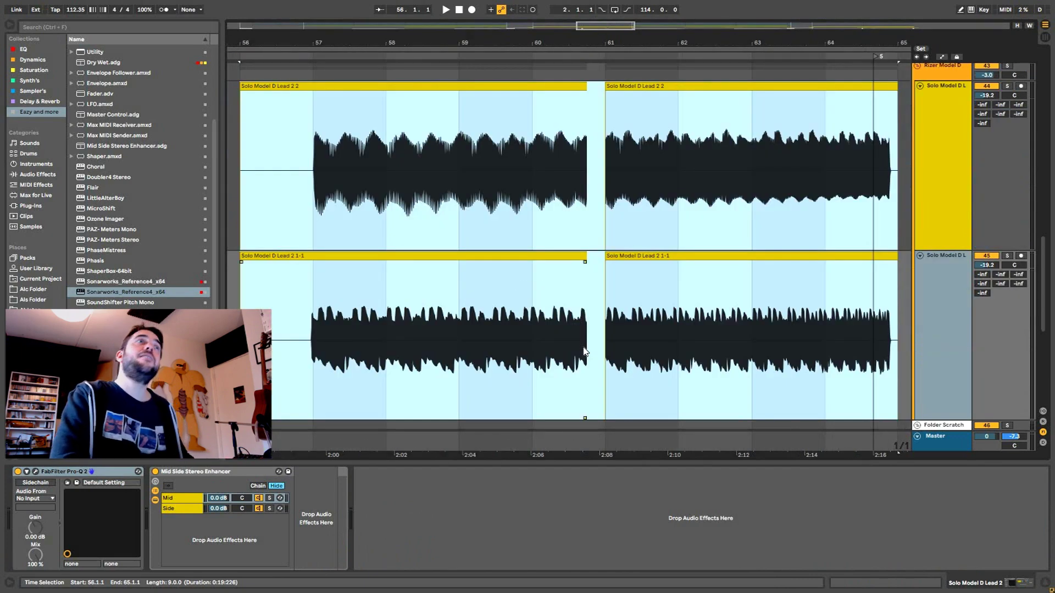
Step: Return from the zoomed selection to the overview, and toggle the zoom on the selected lead clips once more
{"action": "key", "text": "x"}
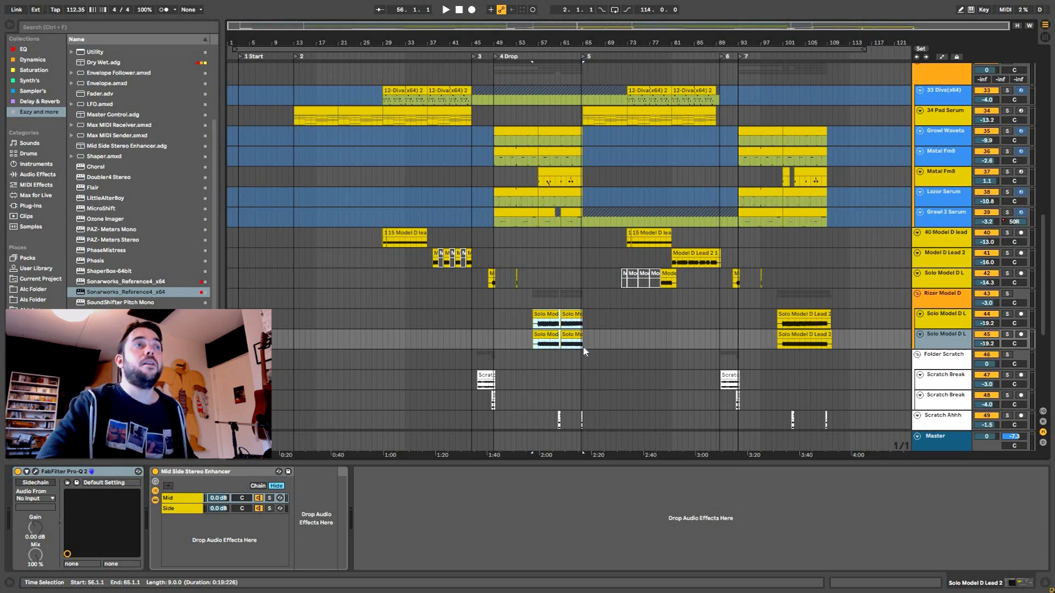
{"action": "key", "text": "z"}
{"action": "key", "text": "x"}
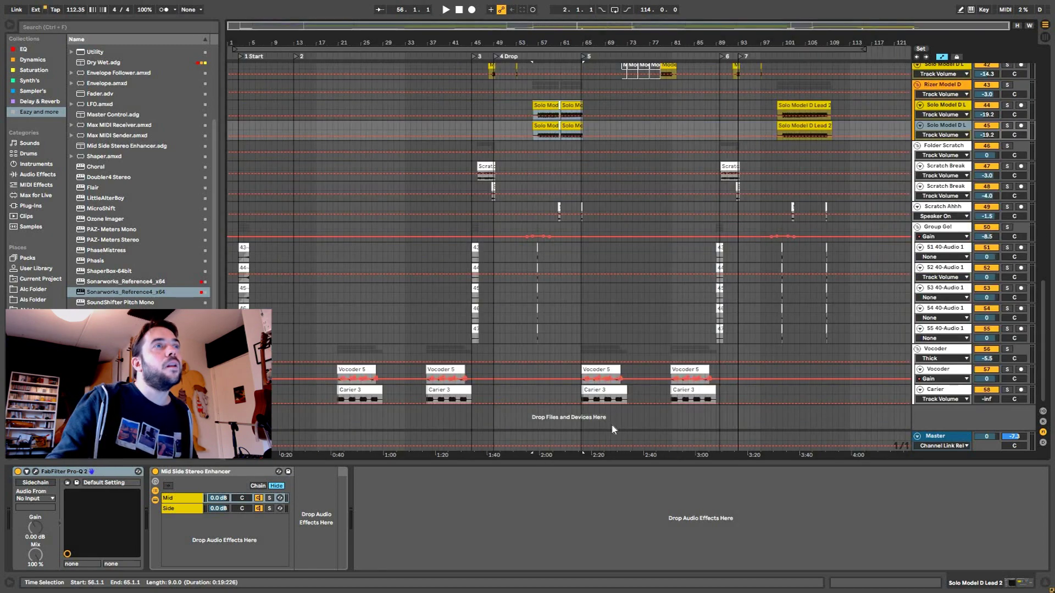
Step: Zoom to the Vocoder 5 clip starting at bar 64 to view its gain automation, and return to the overview
{"action": "left_click", "coordinate": [613, 368]}
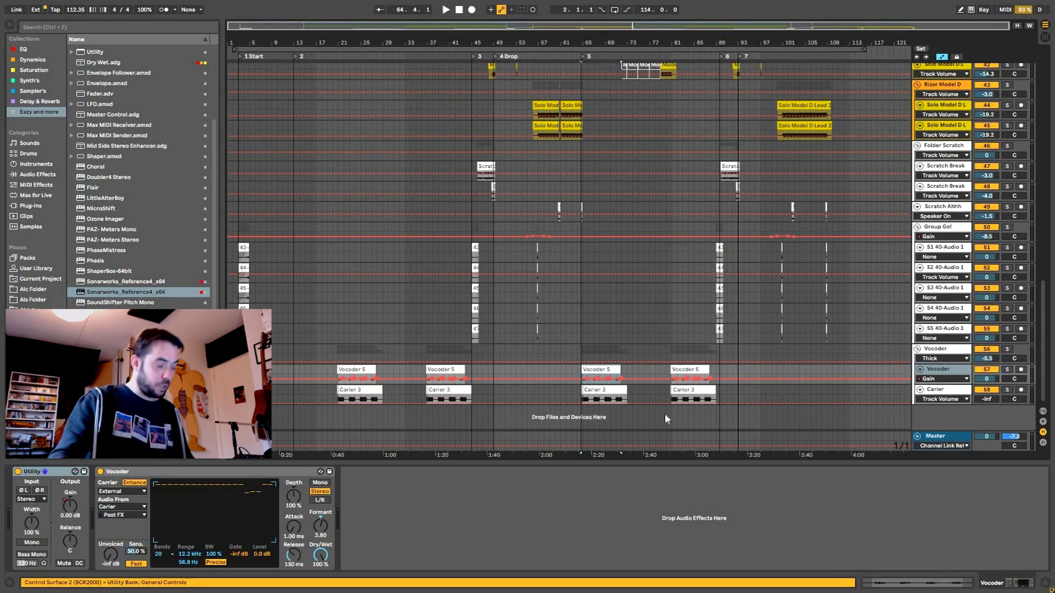
{"action": "key", "text": "z"}
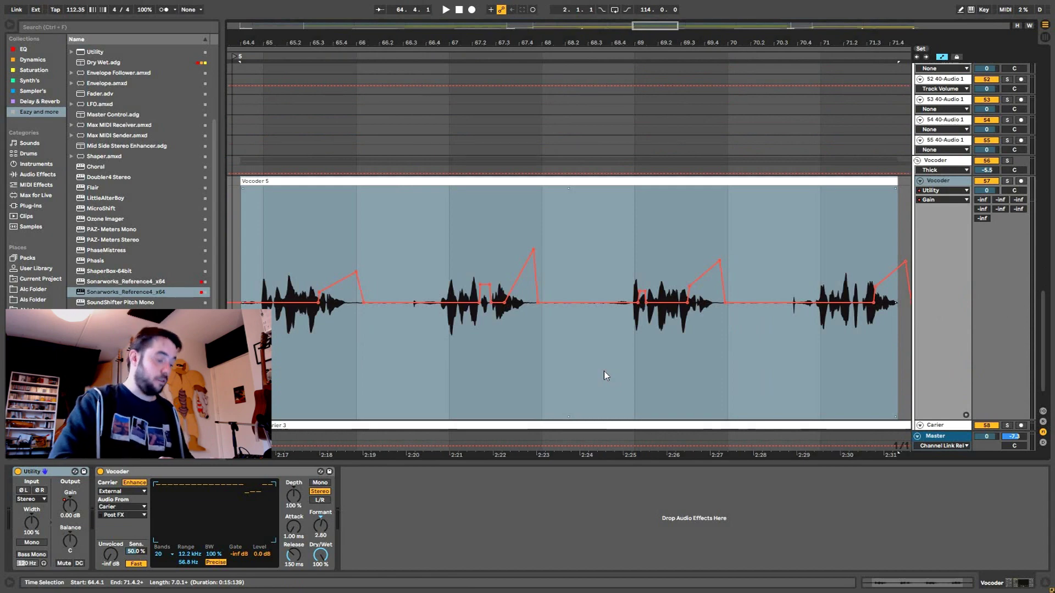
{"action": "key", "text": "x"}
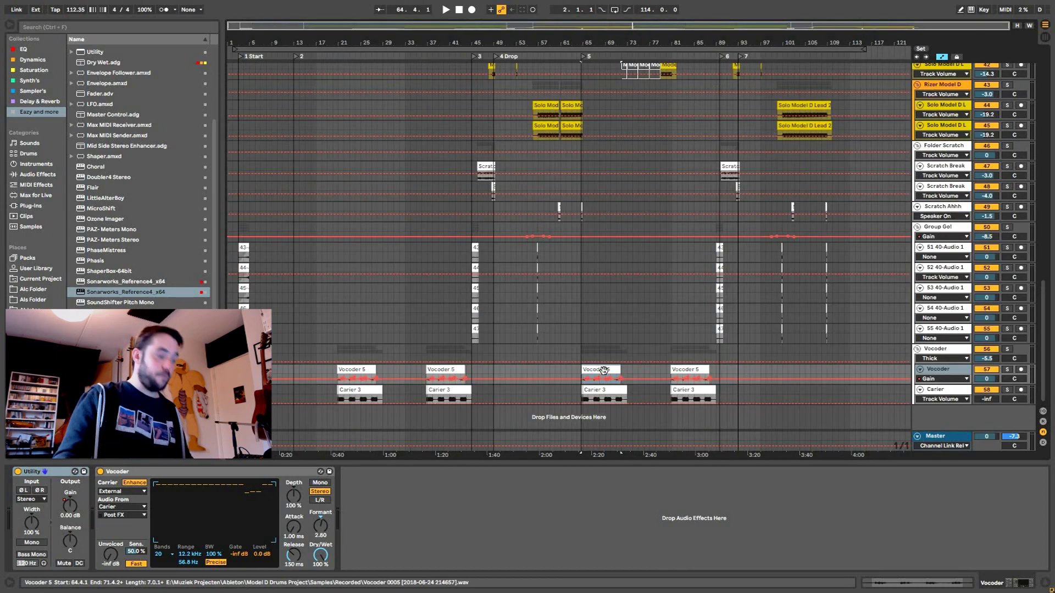
Step: Place the insert marker at bar 75 on the Operator track and enlarge that track's height
{"action": "scroll", "coordinate": [636, 216], "scroll_direction": "up", "scroll_amount": 15}
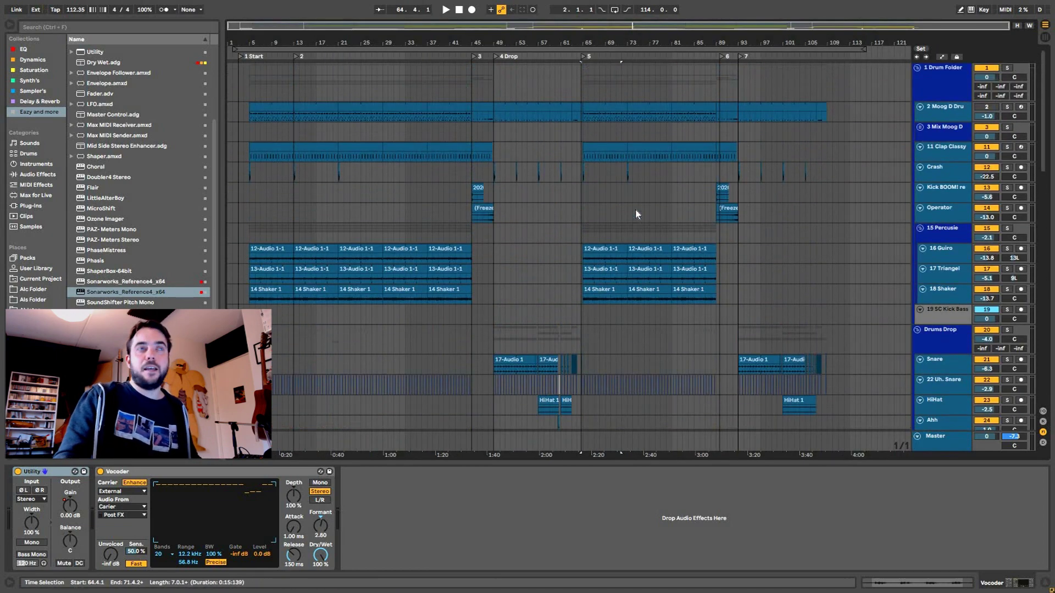
{"action": "left_click", "coordinate": [637, 212]}
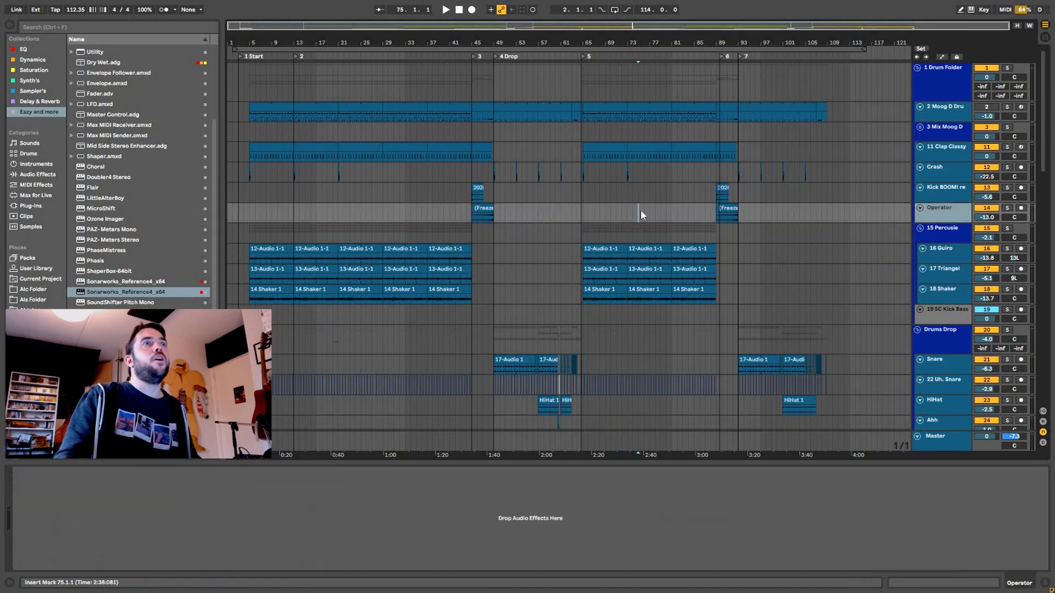
{"action": "key", "text": "z"}
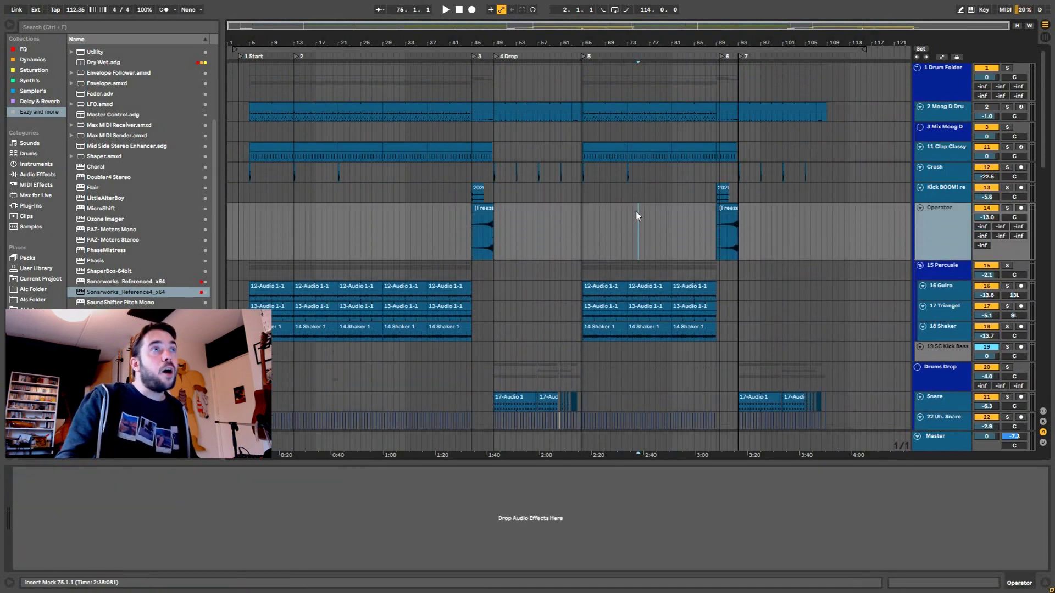
{"action": "key", "text": "x"}
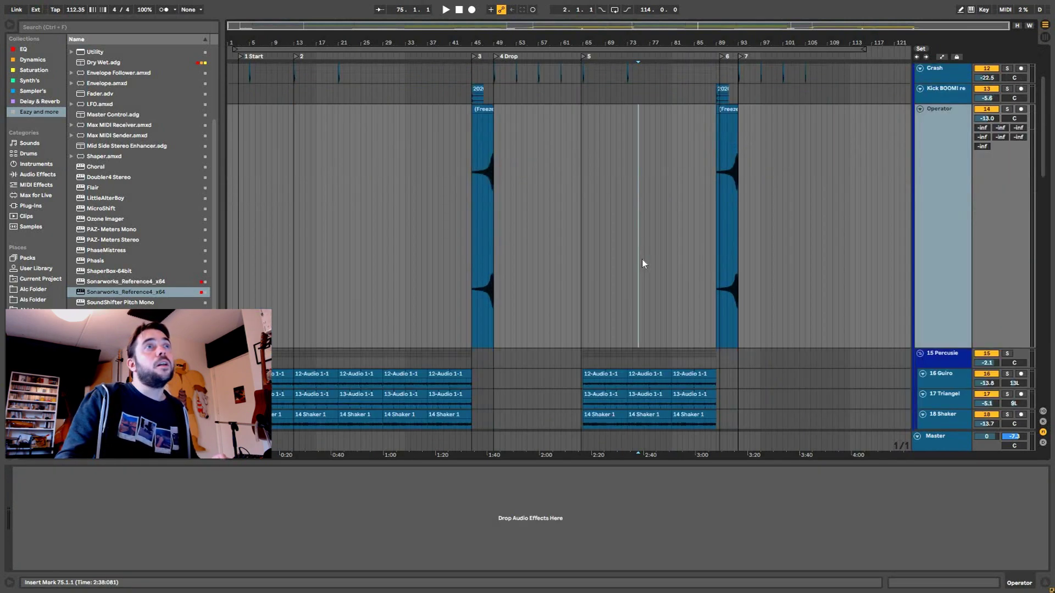
Step: Select the first Gtr Solo 2 clip and zoom the arrangement in around it
{"action": "left_click", "coordinate": [643, 286]}
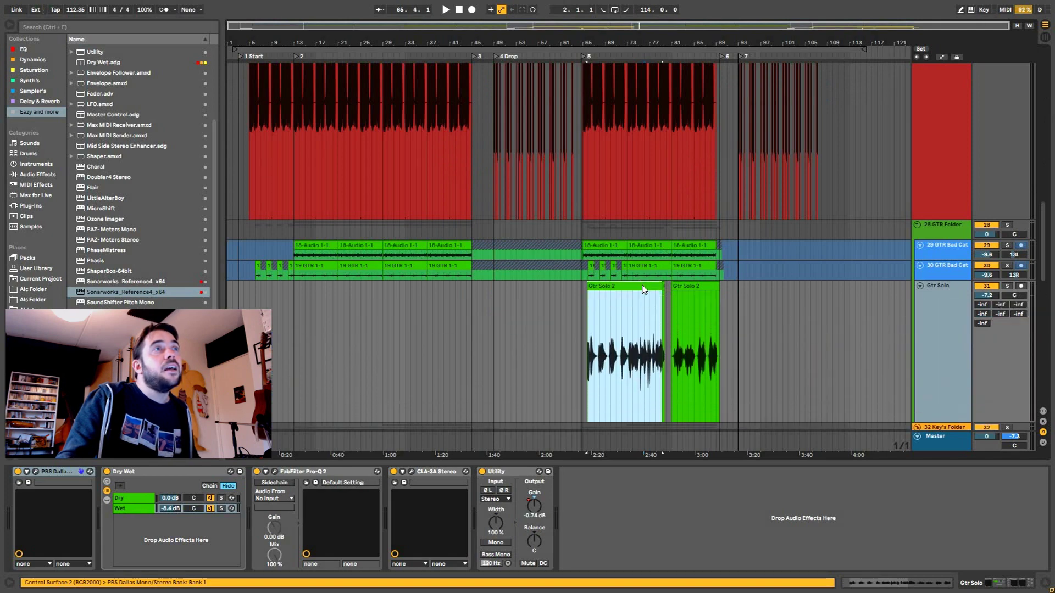
{"action": "key", "text": "z"}
{"action": "key", "text": "x"}
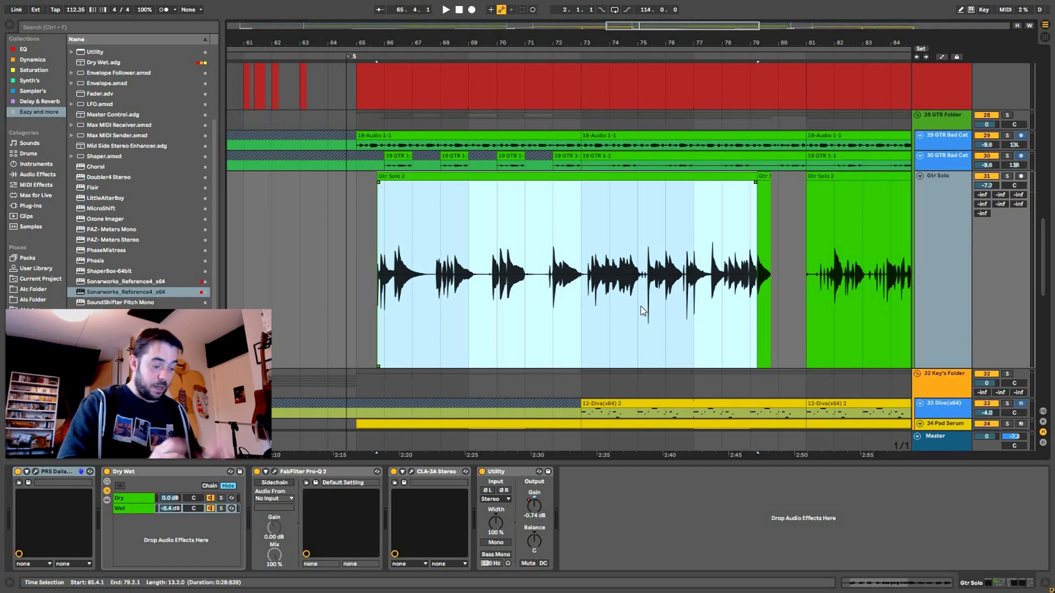
Step: Turn on arrangement height optimization and view the compacted tracks up to the Drum Folder
{"action": "key", "text": "h"}
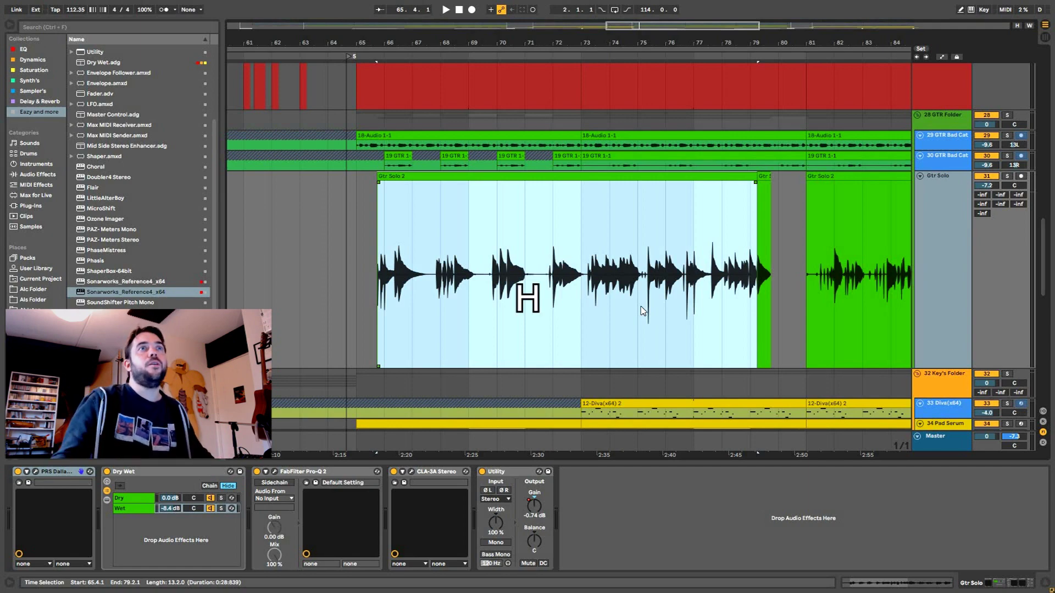
{"action": "scroll", "coordinate": [692, 231], "scroll_direction": "up", "scroll_amount": 20}
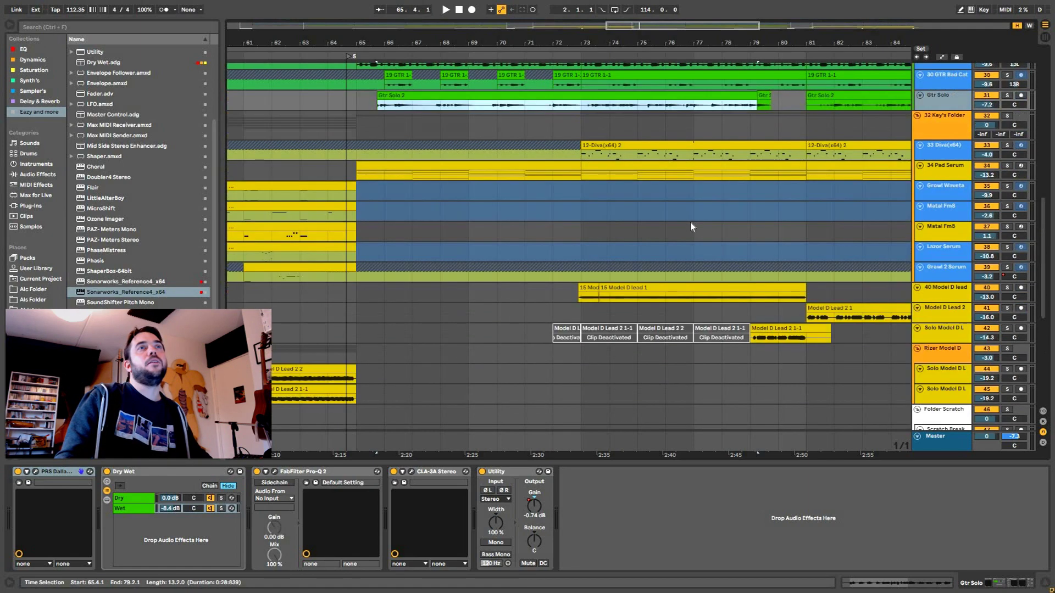
{"action": "scroll", "coordinate": [691, 235], "scroll_direction": "up", "scroll_amount": 1}
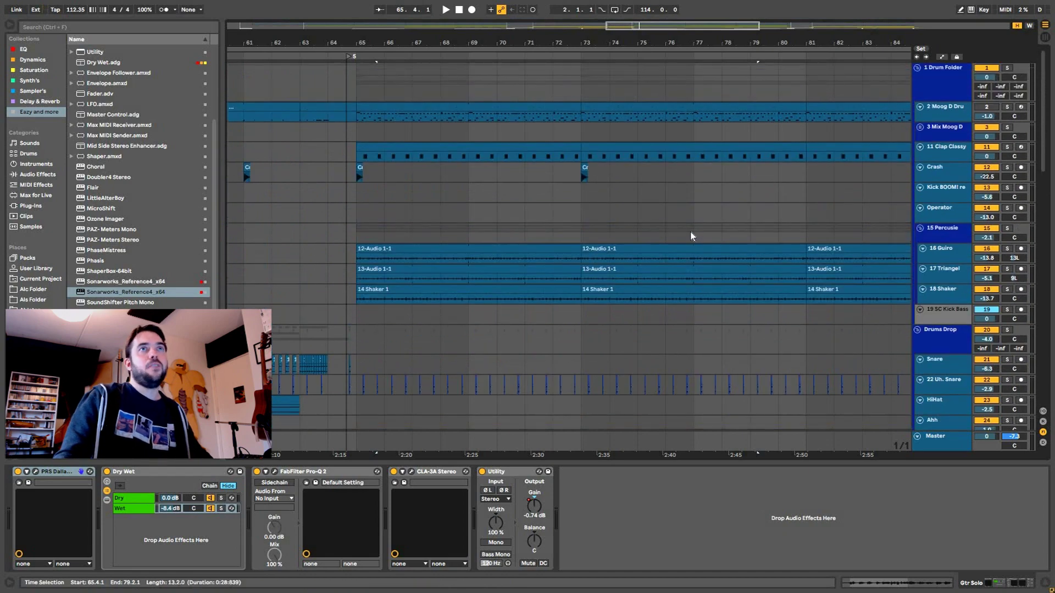
Step: Turn off arrangement height optimization and view the enlarged bass and guitar solo tracks
{"action": "key", "text": "h"}
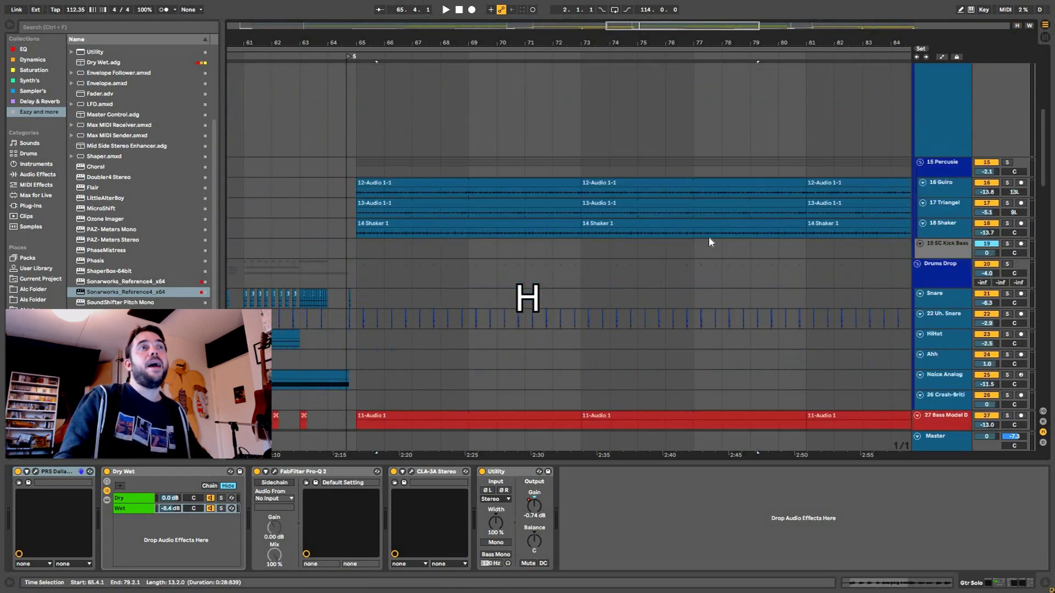
{"action": "scroll", "coordinate": [710, 234], "scroll_direction": "up", "scroll_amount": 3}
{"action": "scroll", "coordinate": [665, 94], "scroll_direction": "down", "scroll_amount": 3}
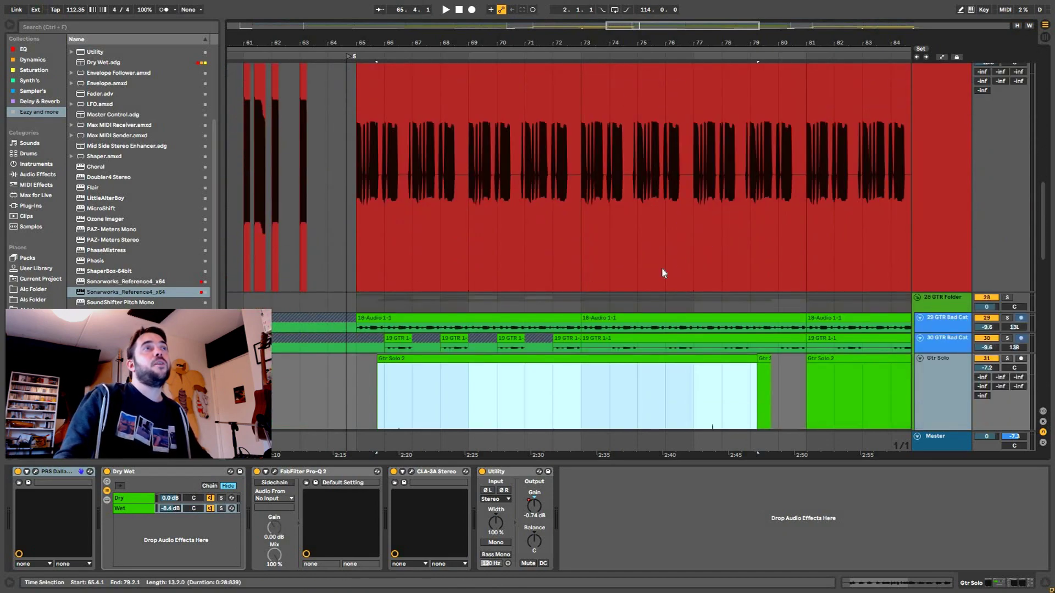
{"action": "scroll", "coordinate": [663, 273], "scroll_direction": "up", "scroll_amount": 2}
Step: Turn on both height and width optimization so the arrangement fits the window
{"action": "key", "text": "h"}
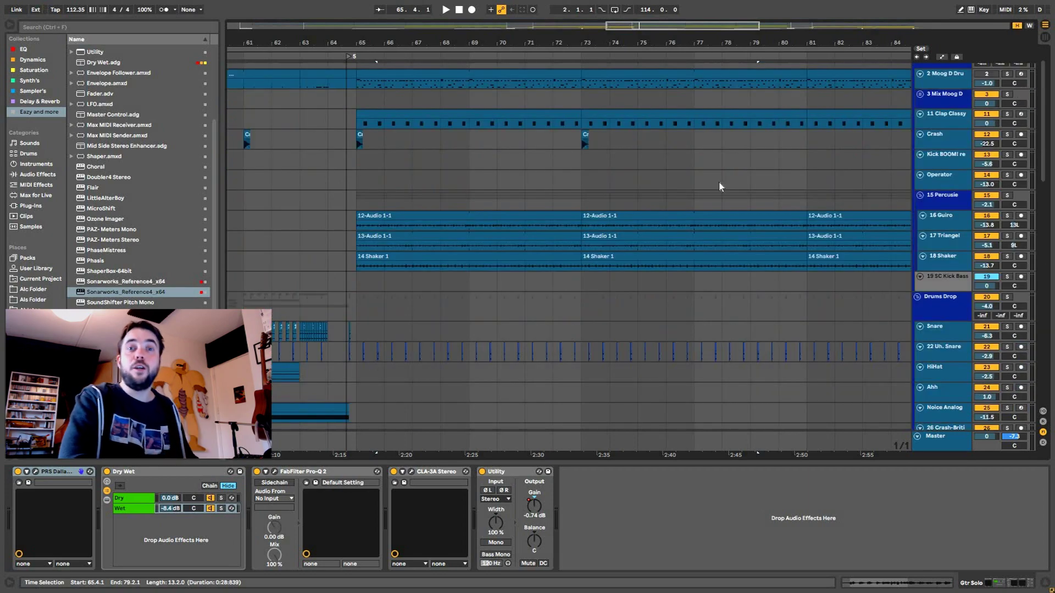
{"action": "key", "text": "w"}
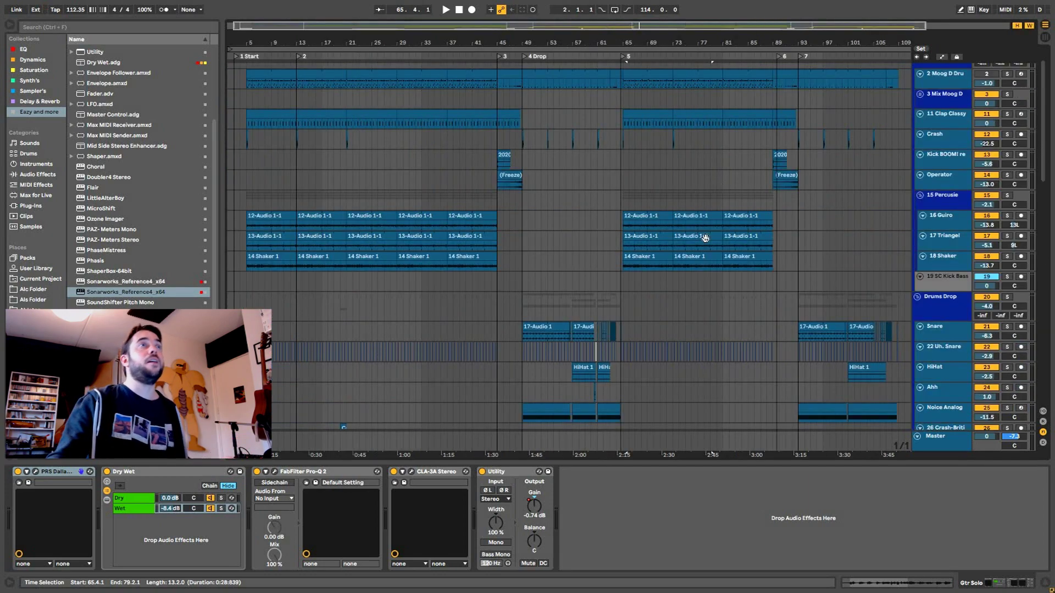
Step: Collapse all tracks and groups in the arrangement at once, and unfold them all again
{"action": "scroll", "coordinate": [678, 212], "scroll_direction": "down", "scroll_amount": 10}
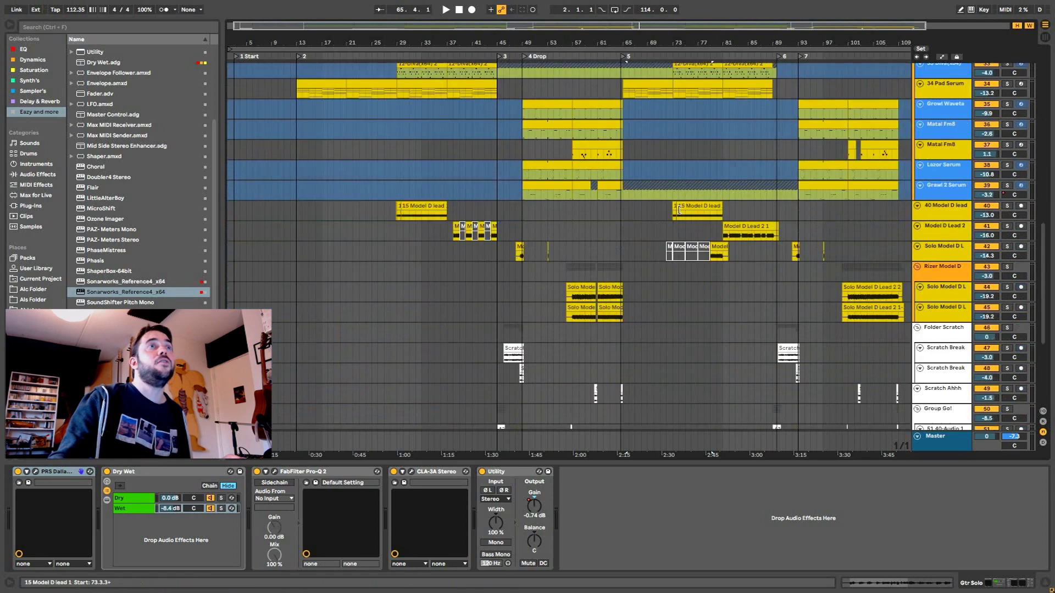
{"action": "scroll", "coordinate": [679, 209], "scroll_direction": "down", "scroll_amount": 5}
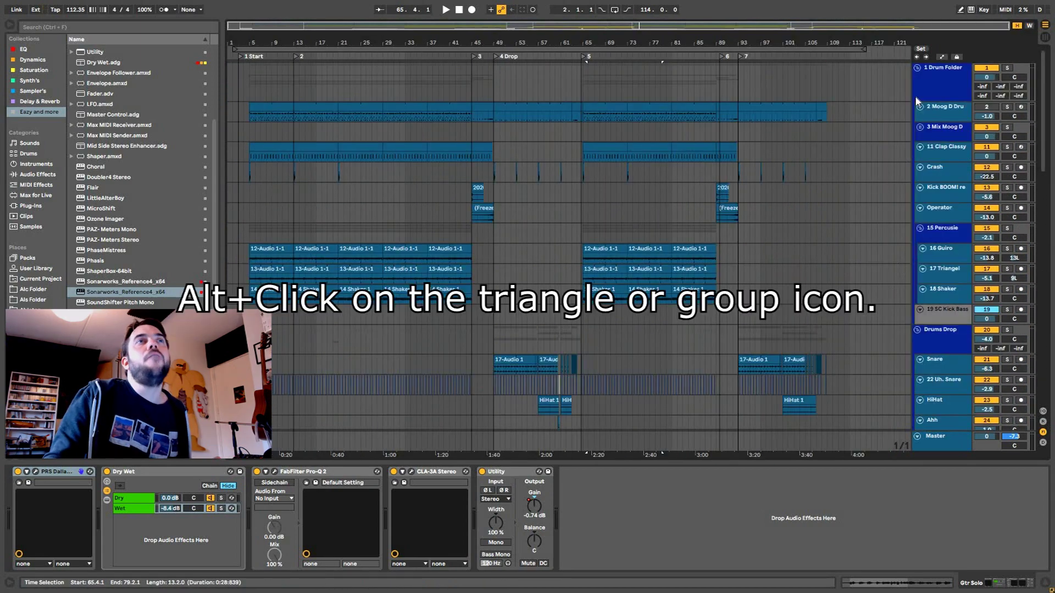
{"action": "left_click", "coordinate": [916, 68], "text": "alt"}
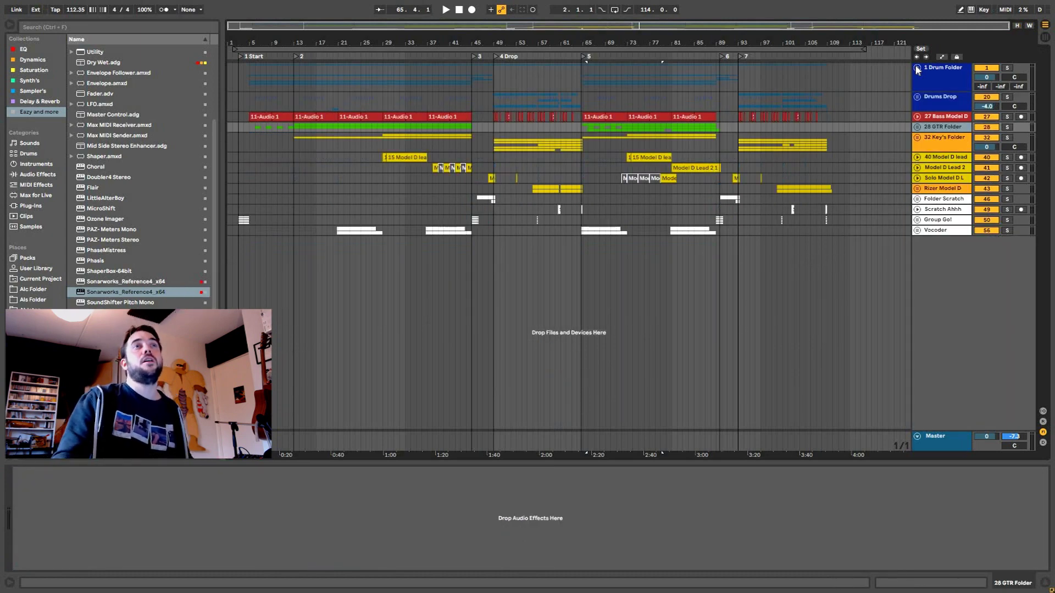
{"action": "left_click", "coordinate": [916, 68], "text": "alt"}
Step: Jump from bar 64 on the 4 Kick track to the 1 Start locator and check that locator's shortcut in key mapping mode
{"action": "left_click", "coordinate": [582, 170]}
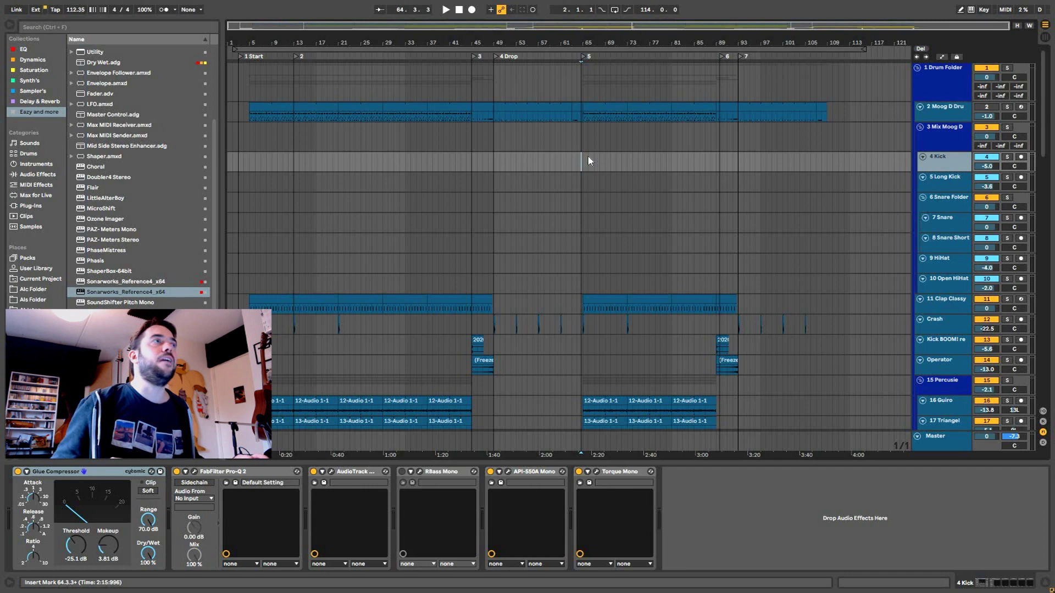
{"action": "key", "text": "Home"}
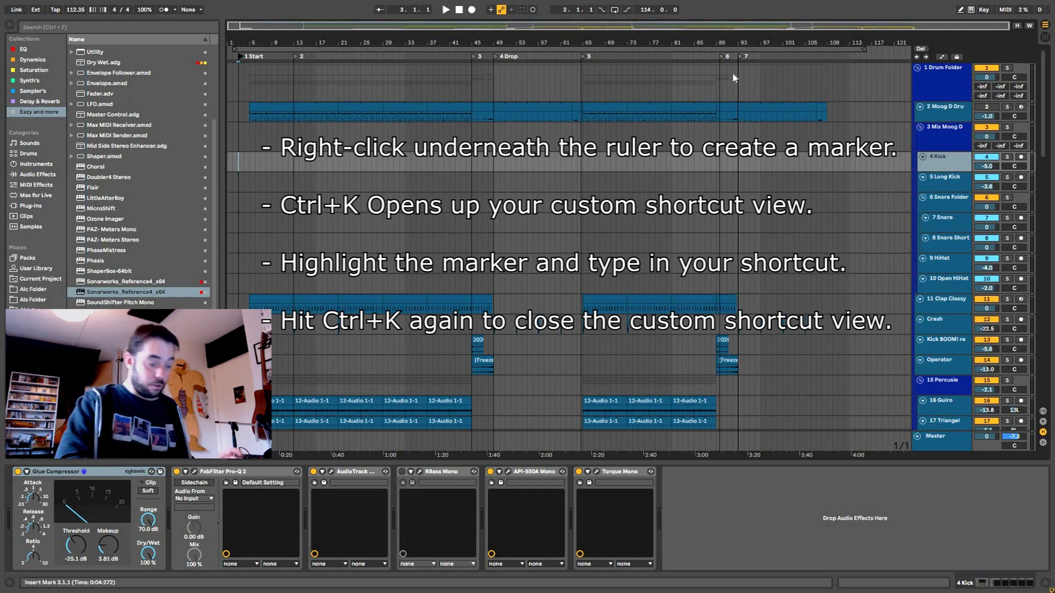
{"action": "key", "text": "ctrl+k"}
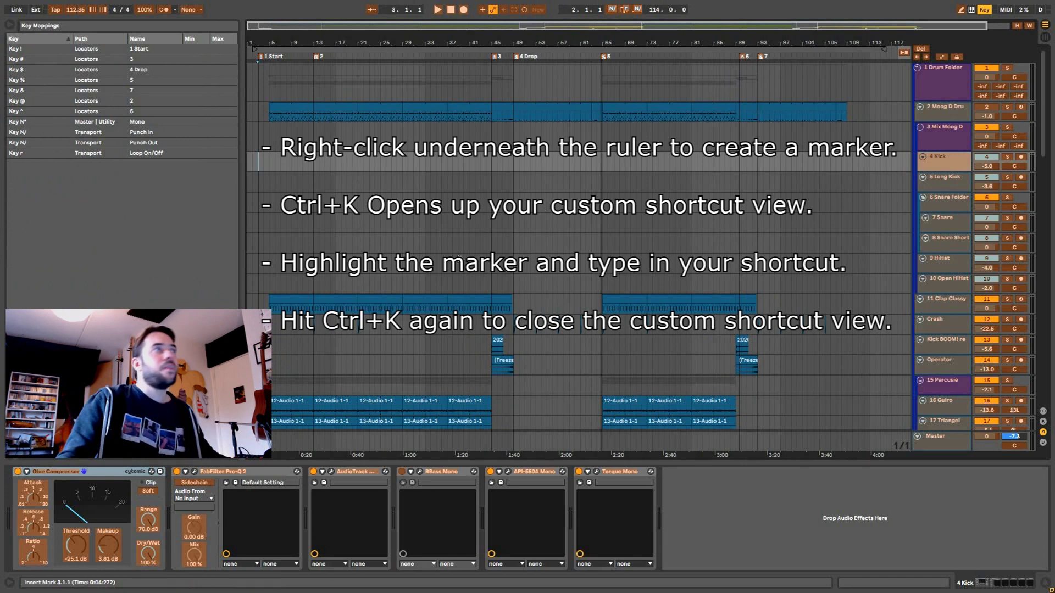
{"action": "left_click", "coordinate": [263, 56]}
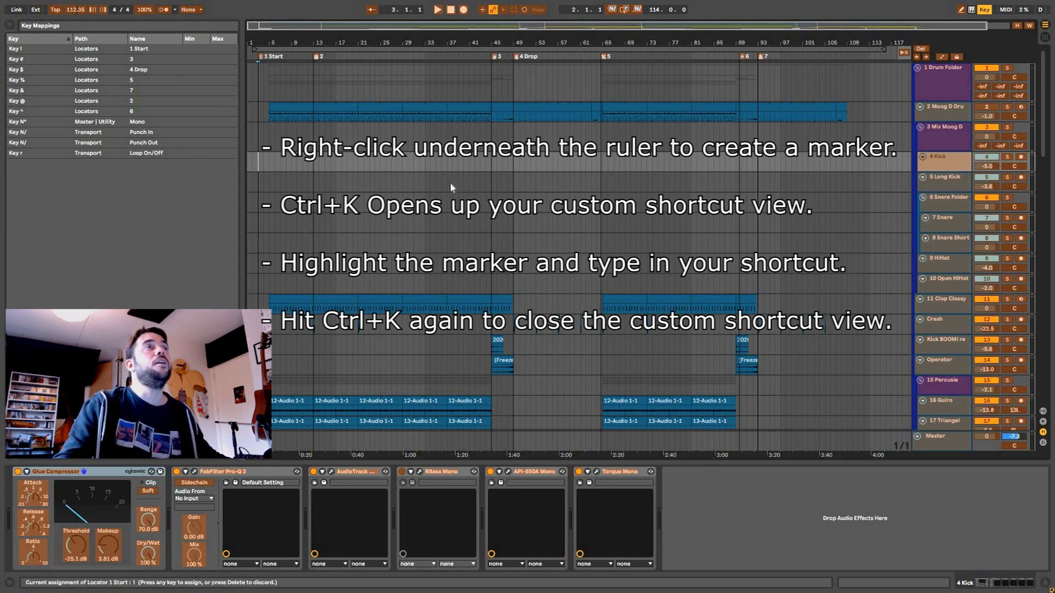
{"action": "key", "text": "ctrl+k"}
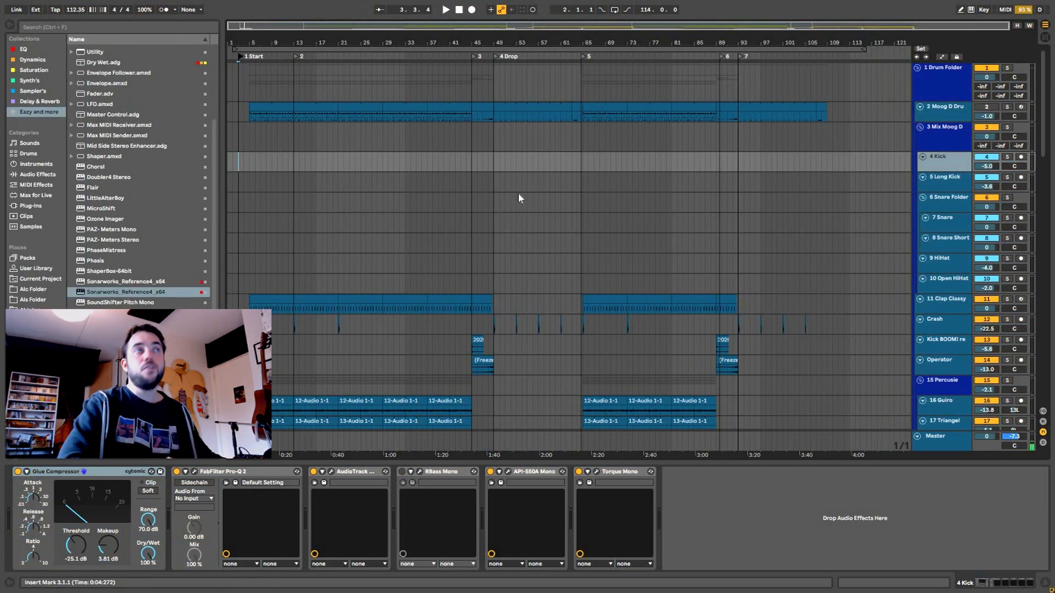
Step: Place the insert marker at bar 53 on the 6 Snare Folder track, jump back to the 1 Start locator and play briefly
{"action": "left_click", "coordinate": [518, 195]}
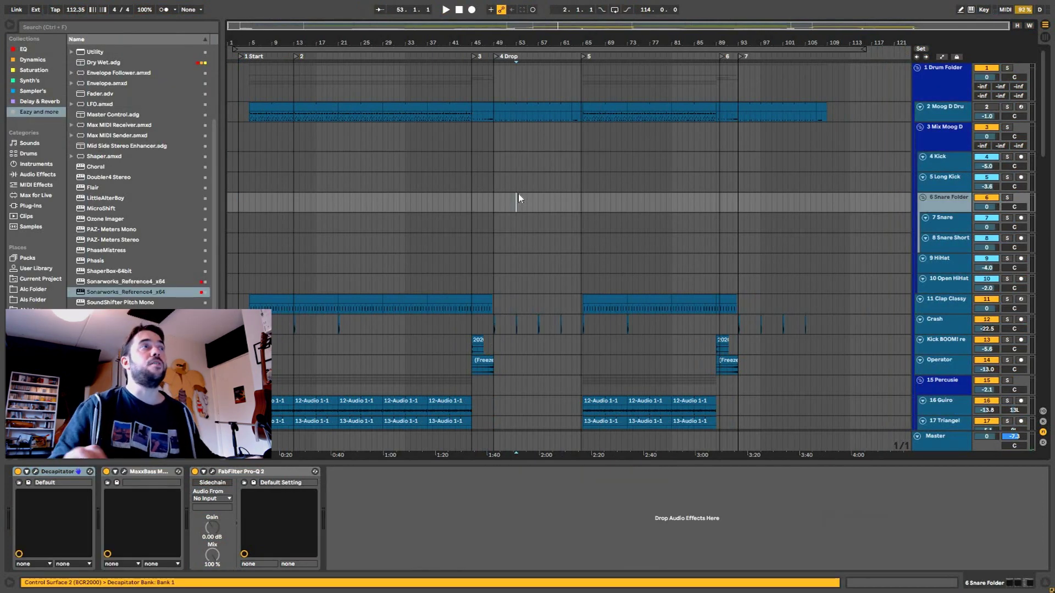
{"action": "key", "text": "Home"}
{"action": "key", "text": "space"}
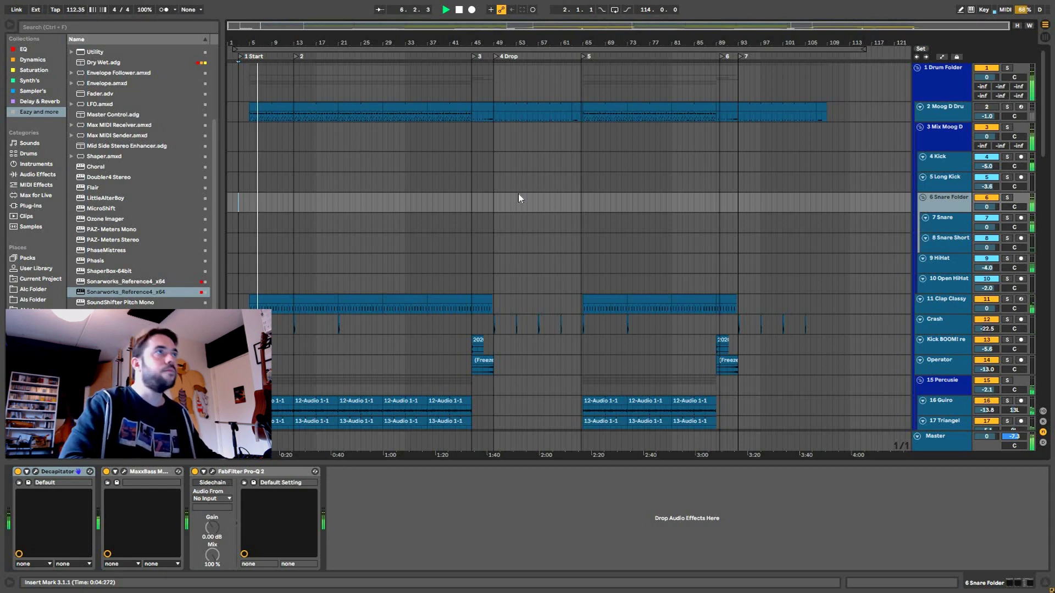
{"action": "key", "text": "space"}
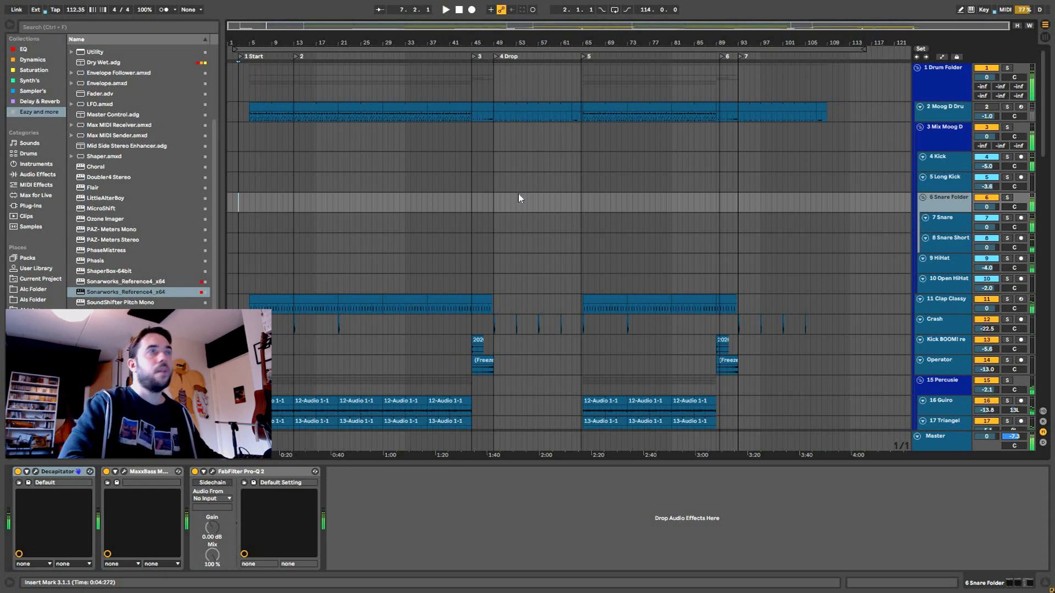
Step: Jump between locators, going to 6, to 4 Drop at close zoom, and back to 1 Start, and return to a wide view
{"action": "key", "text": "ctrl+Right"}
{"action": "key", "text": "ctrl+Right"}
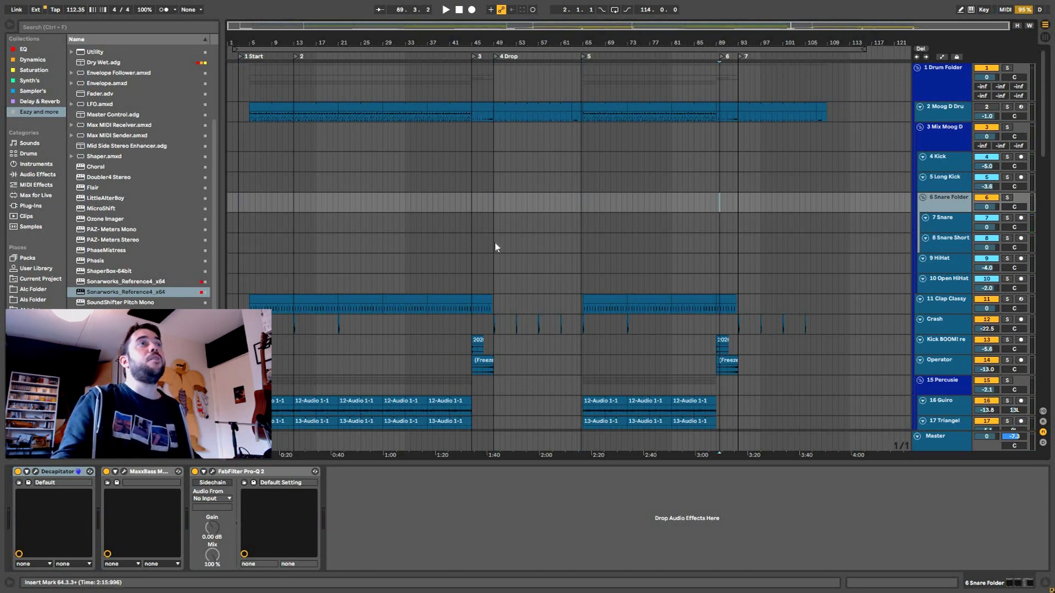
{"action": "scroll", "coordinate": [495, 244], "scroll_direction": "up", "scroll_amount": 10}
{"action": "key", "text": "ctrl+Left"}
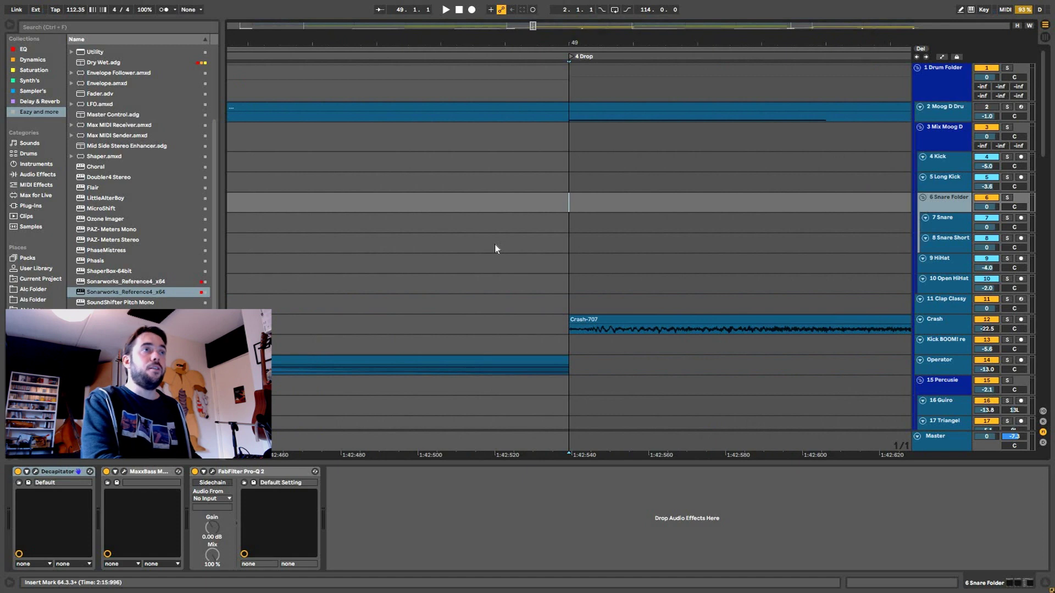
{"action": "key", "text": "ctrl+Left"}
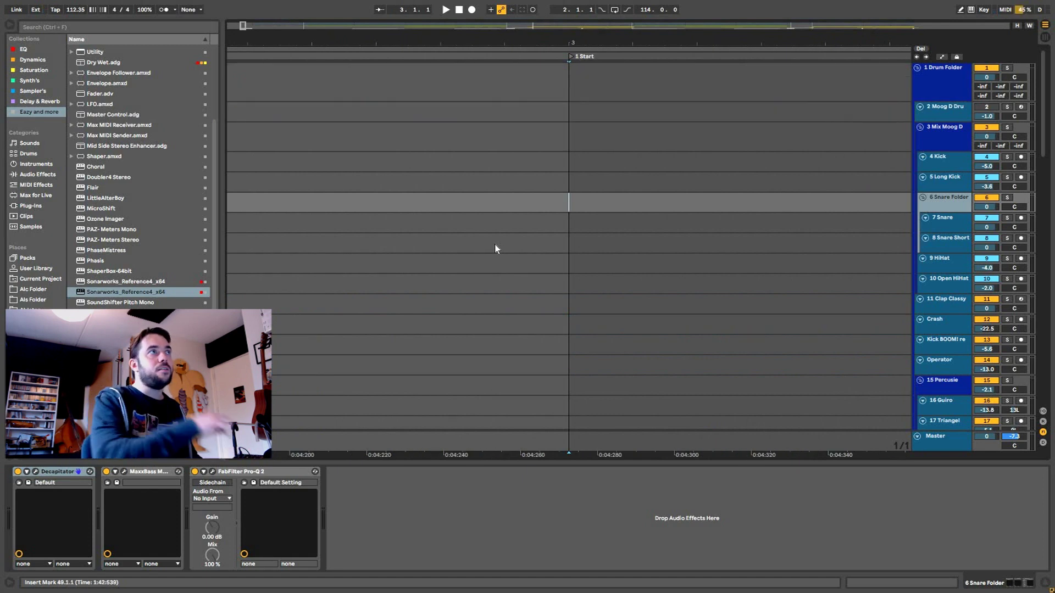
{"action": "key", "text": "w"}
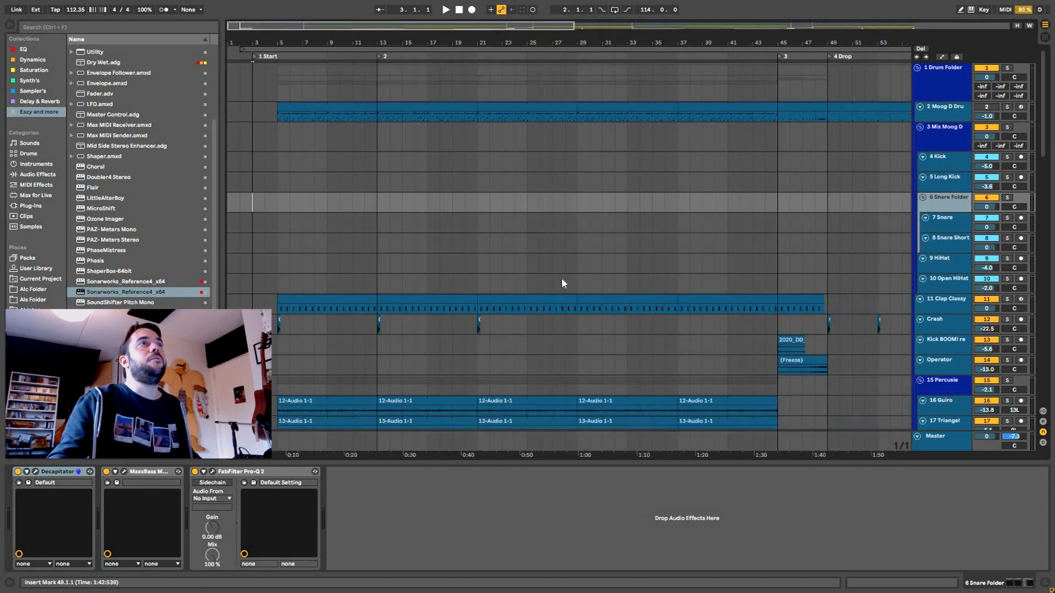
Step: Look over the whole arrangement from the Drum Folder down to the Vocoder and Carier tracks and back up
{"action": "left_click", "coordinate": [652, 192]}
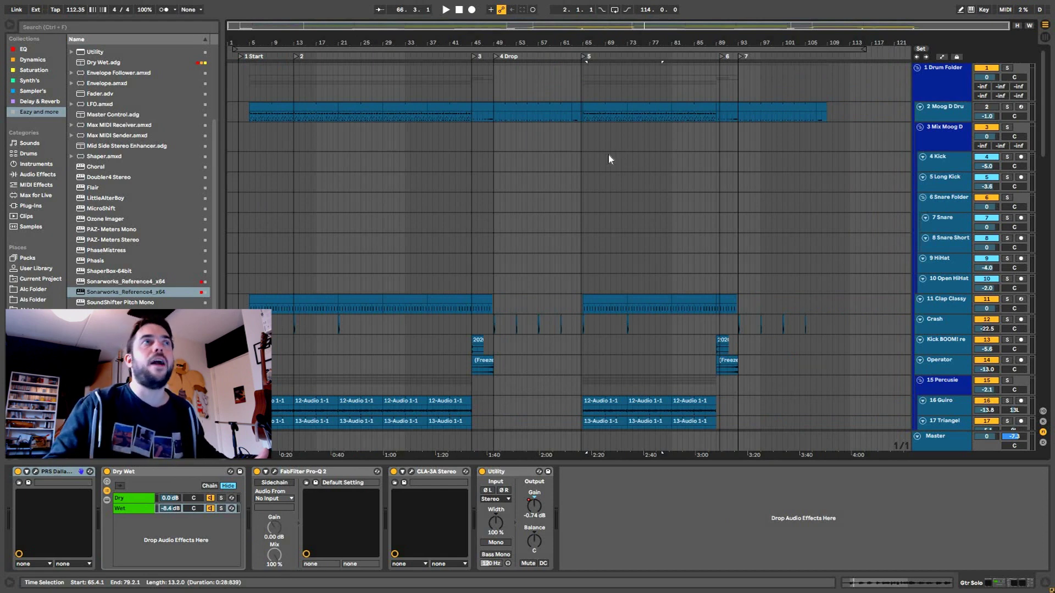
{"action": "scroll", "coordinate": [675, 205], "scroll_direction": "down", "scroll_amount": 8}
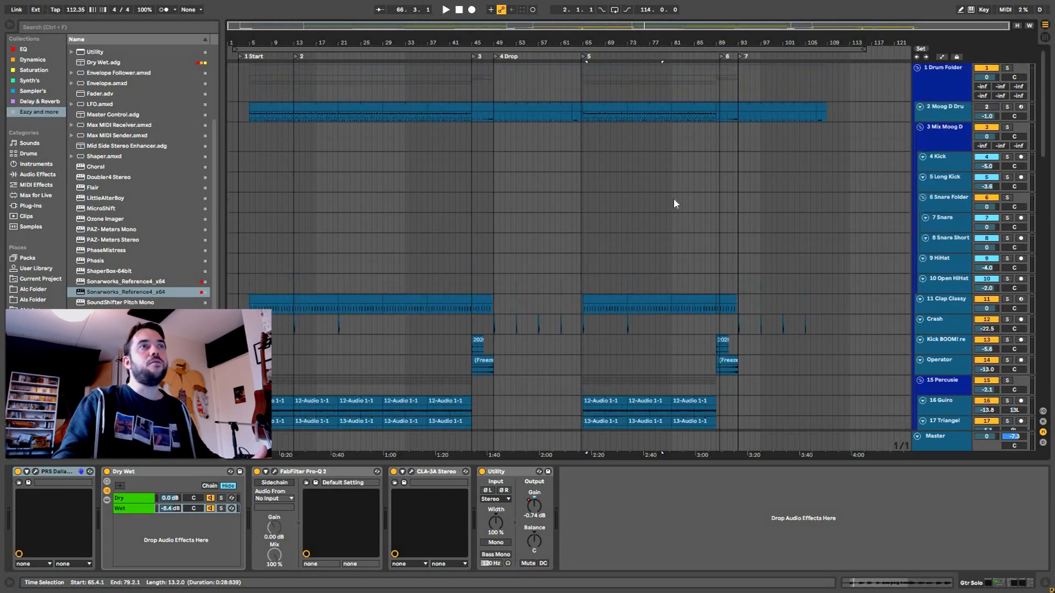
{"action": "scroll", "coordinate": [673, 205], "scroll_direction": "down", "scroll_amount": 5}
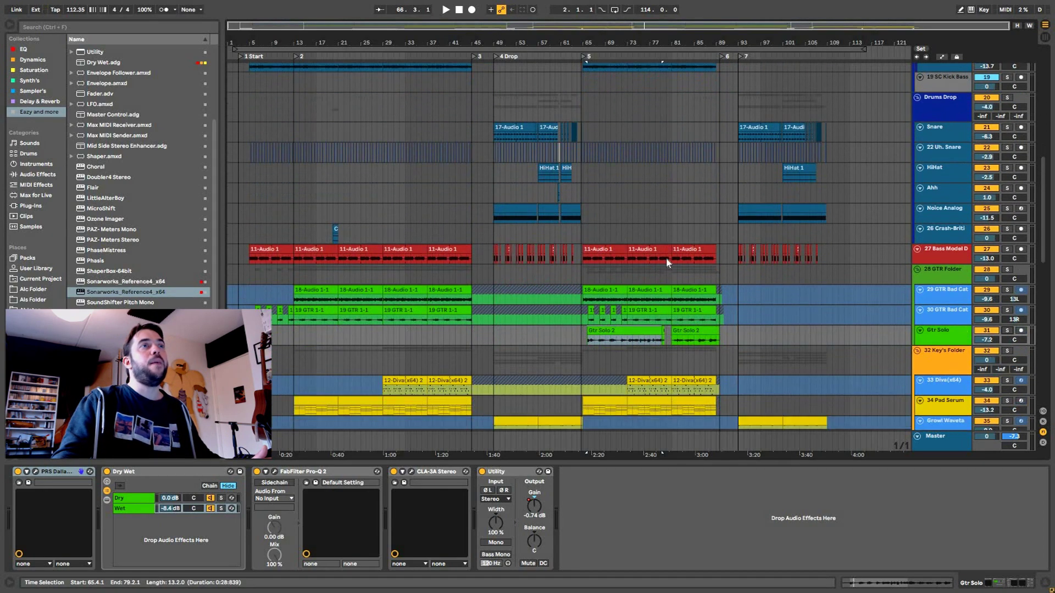
{"action": "scroll", "coordinate": [669, 306], "scroll_direction": "down", "scroll_amount": 4}
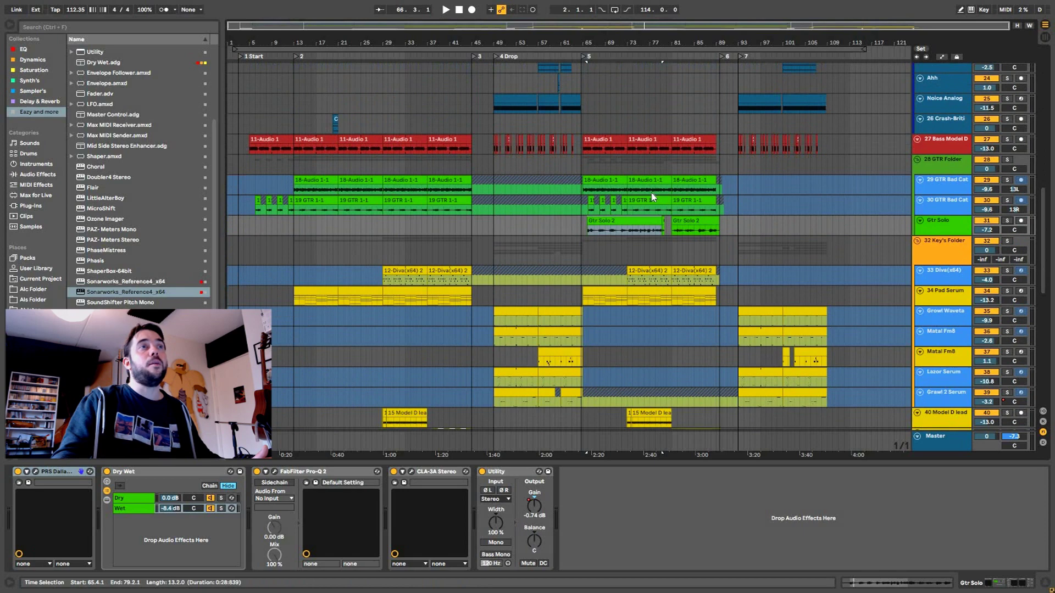
{"action": "scroll", "coordinate": [696, 266], "scroll_direction": "down", "scroll_amount": 6}
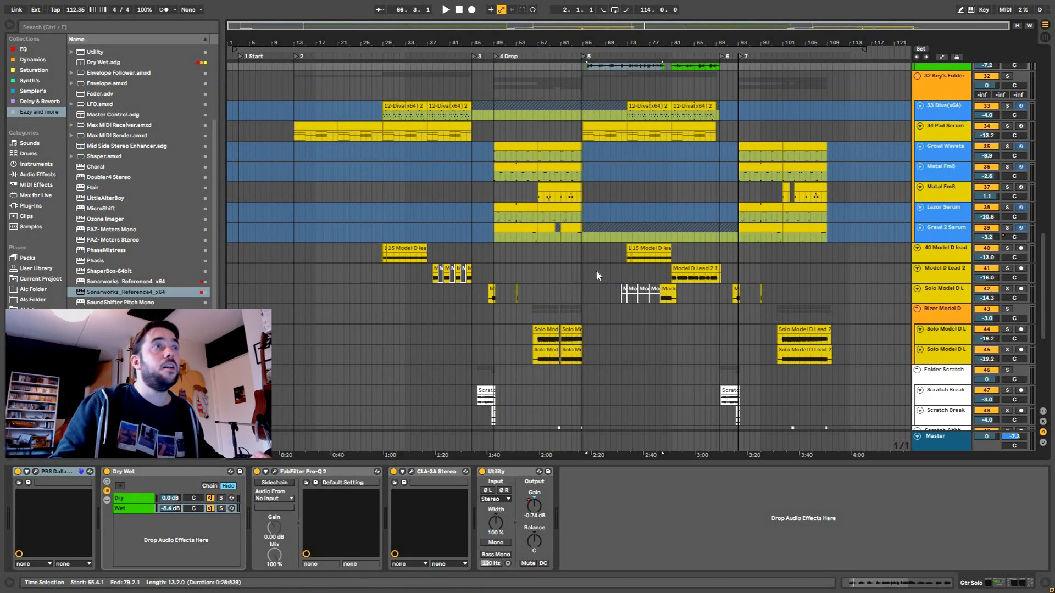
{"action": "scroll", "coordinate": [598, 276], "scroll_direction": "down", "scroll_amount": 8}
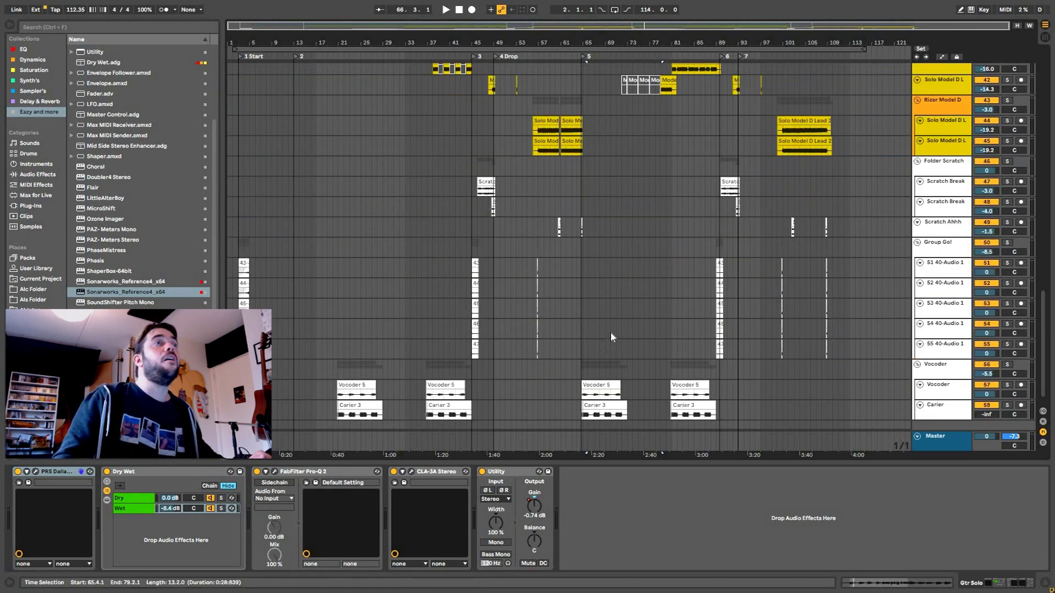
{"action": "scroll", "coordinate": [611, 329], "scroll_direction": "down", "scroll_amount": 1}
{"action": "scroll", "coordinate": [611, 329], "scroll_direction": "up", "scroll_amount": 15}
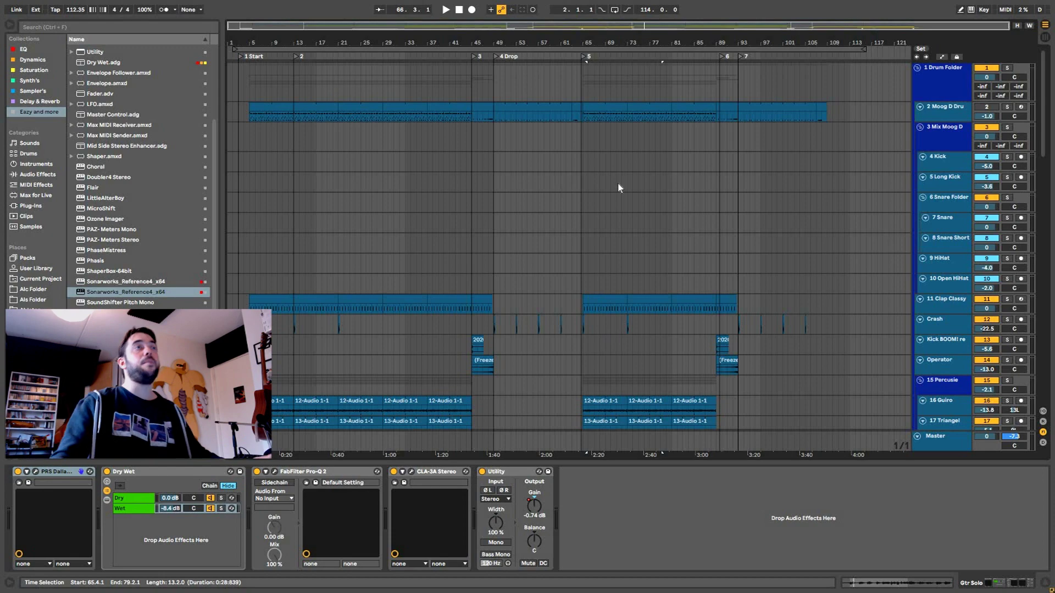
{"action": "scroll", "coordinate": [583, 193], "scroll_direction": "down", "scroll_amount": 10}
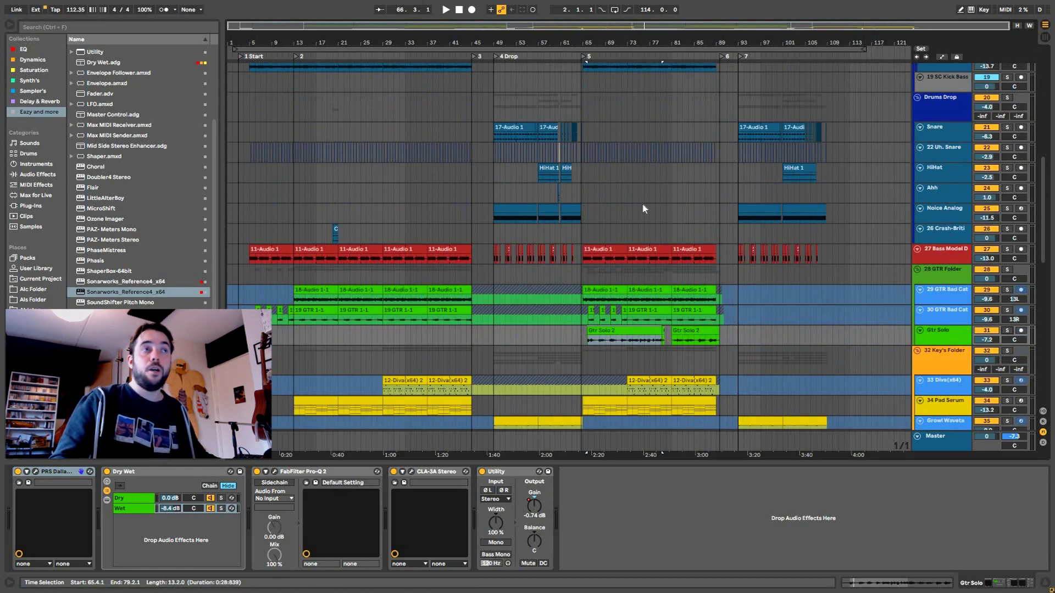
{"action": "scroll", "coordinate": [645, 208], "scroll_direction": "down", "scroll_amount": 10}
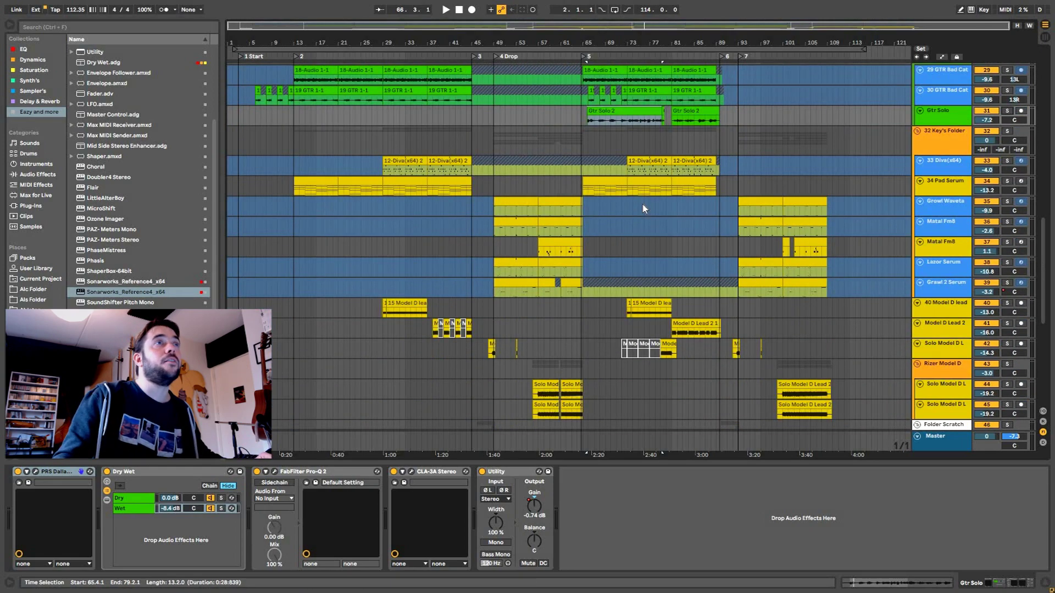
{"action": "scroll", "coordinate": [645, 209], "scroll_direction": "up", "scroll_amount": 10}
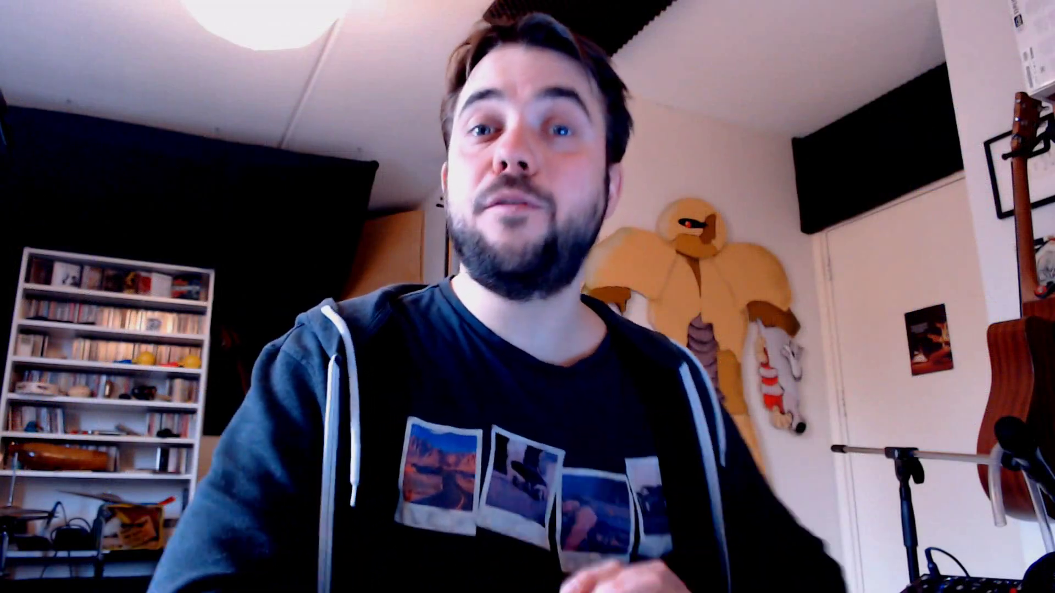